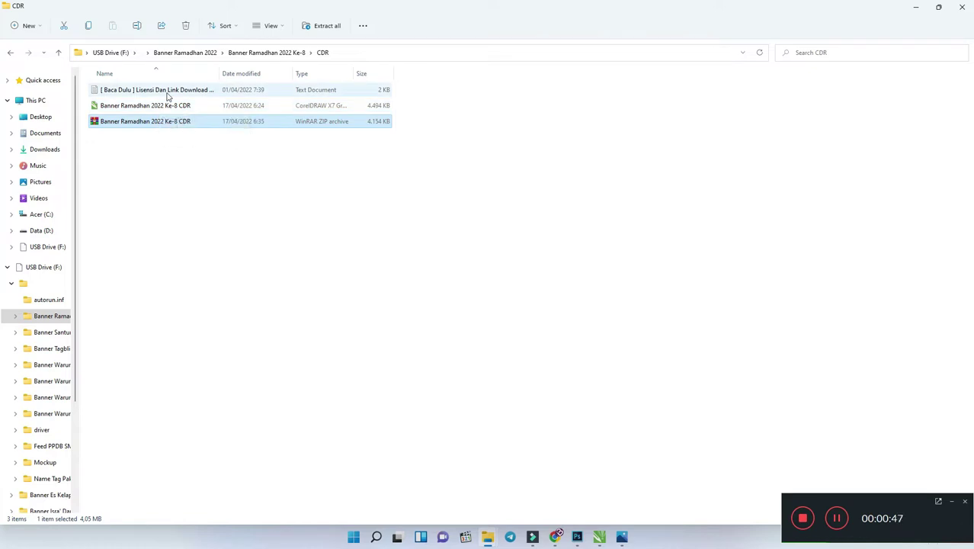
# Step: Open the license and asset-link text file, review its image download links, and close it
pyautogui.click(170, 93)
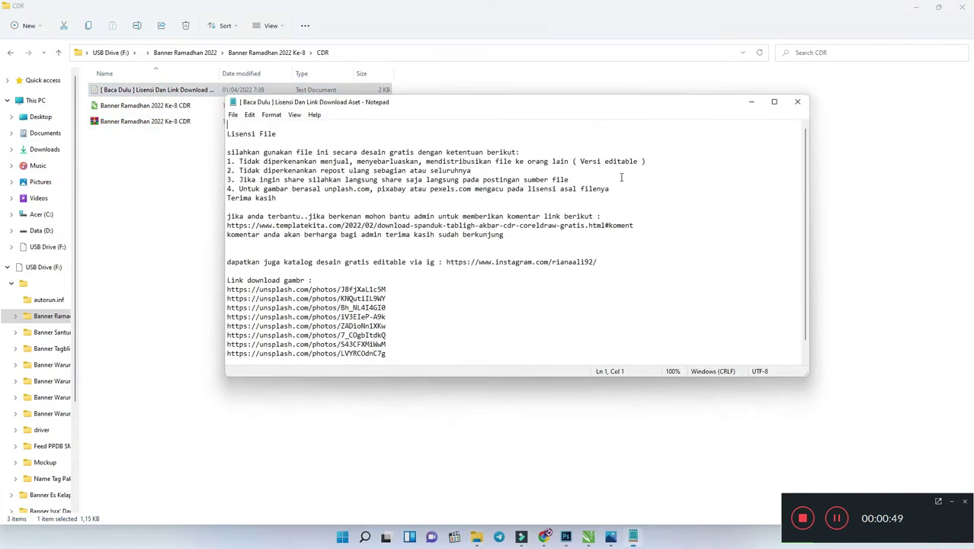
pyautogui.scroll(-1, 480, 308)
pyautogui.moveTo(418, 342); pyautogui.dragTo(217, 262)
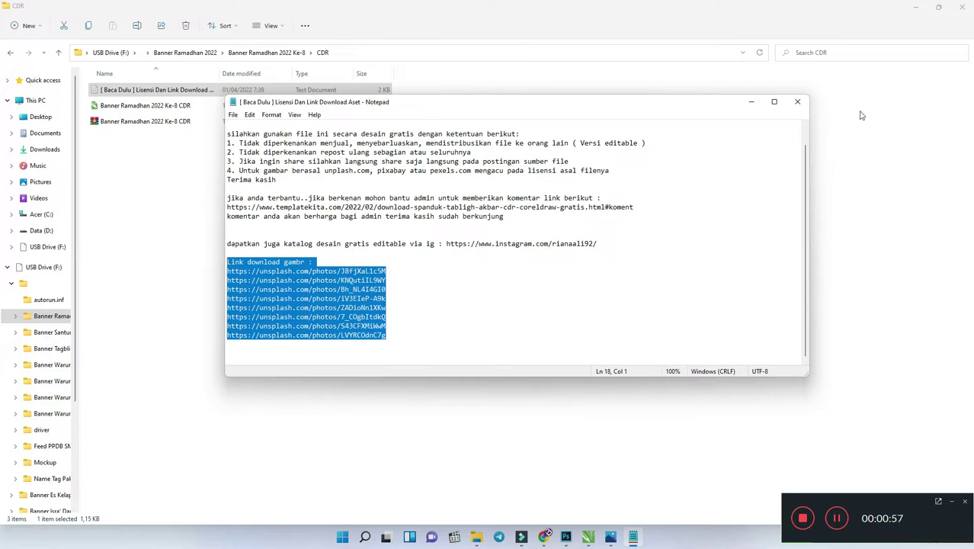
pyautogui.click(798, 102)
# Step: Open the three Banner Ramadhan 8 PSD files from the PSD folder in Photoshop and collapse the Layers panel
pyautogui.click(273, 53)
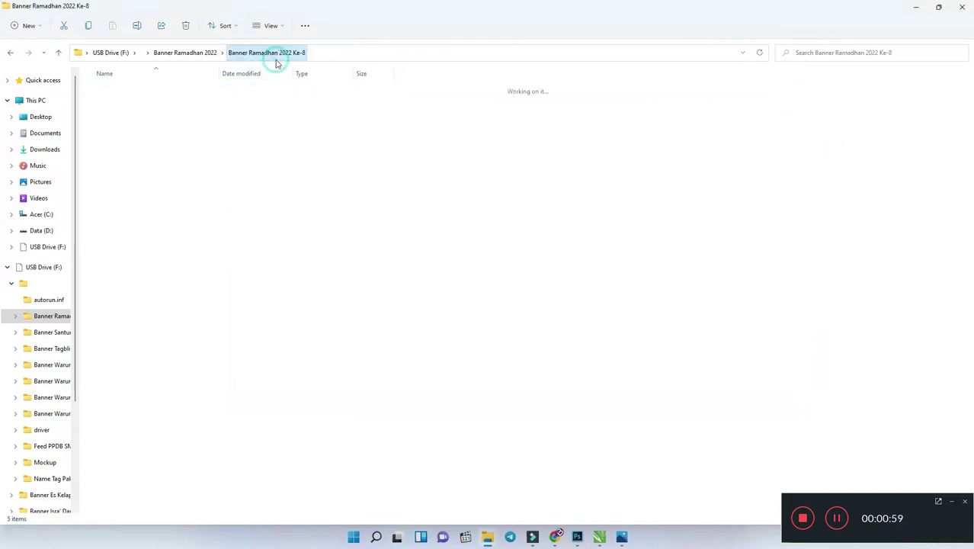
pyautogui.doubleClick(118, 121)
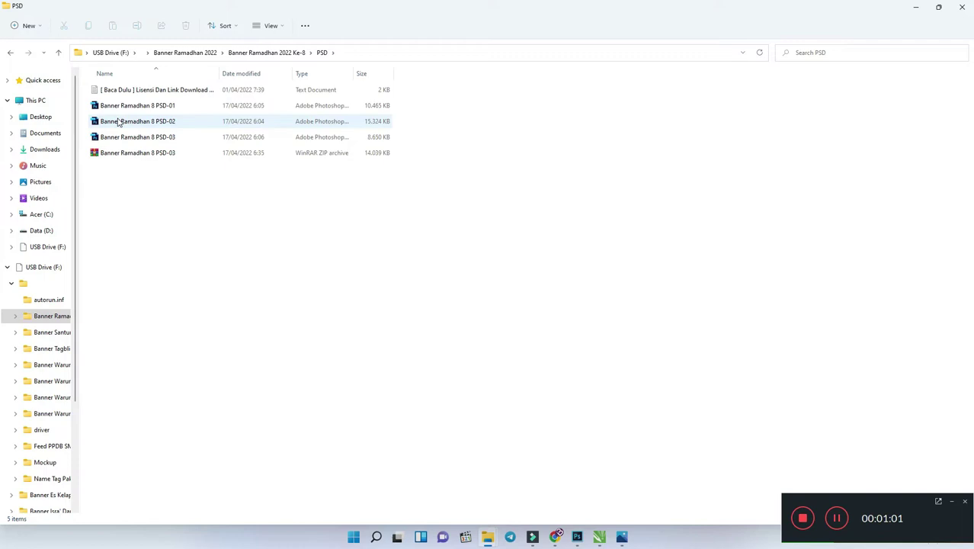
pyautogui.click(116, 107)
pyautogui.keyDown('shift'); pyautogui.click(126, 139); pyautogui.keyUp('shift')
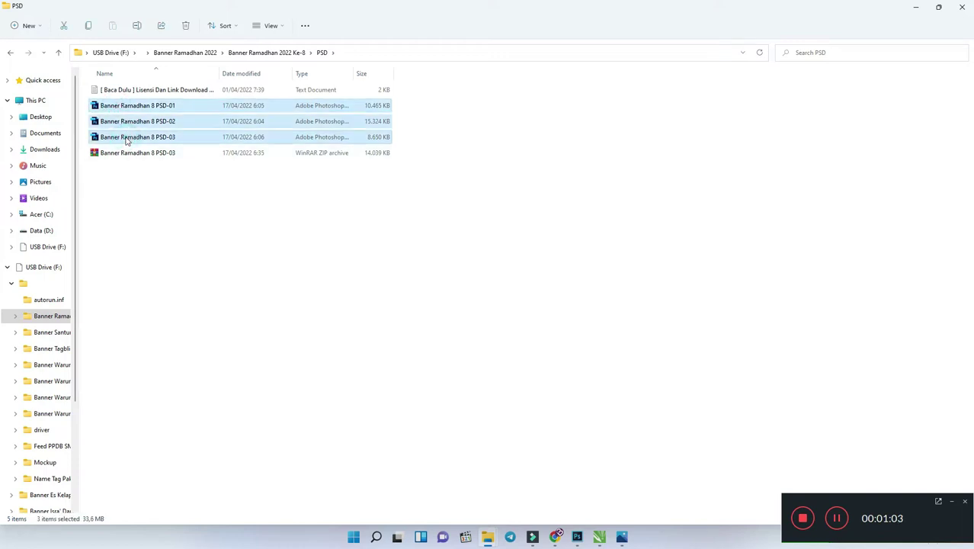
pyautogui.rightClick(126, 139)
pyautogui.click(151, 168)
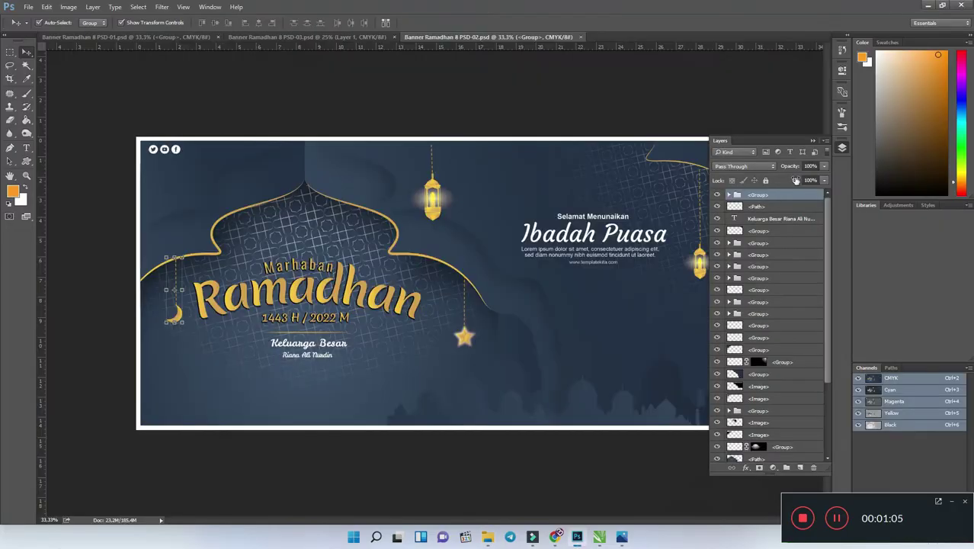
pyautogui.click(812, 140)
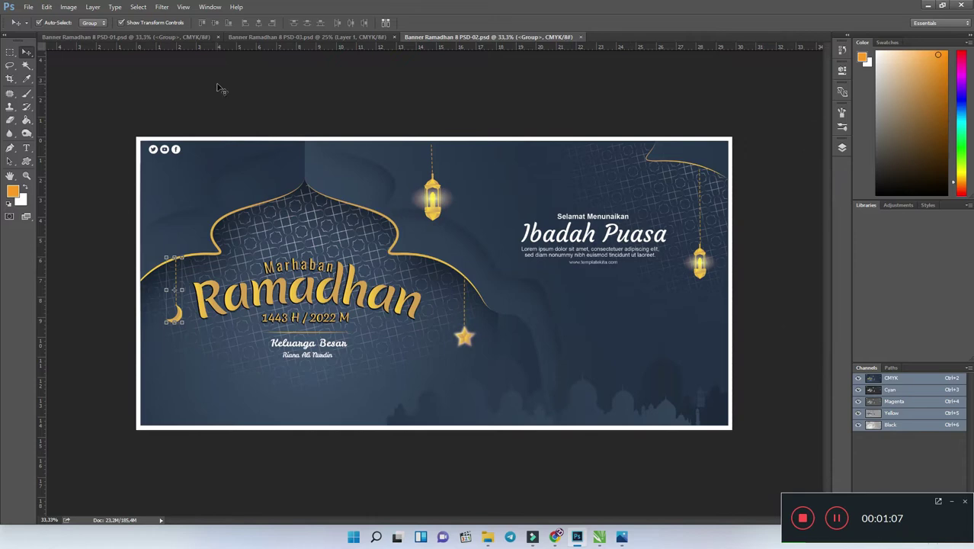
# Step: Switch to the Banner Ramadhan 2022 Ke-8 document in CorelDRAW and look over its banner layouts up close
pyautogui.hotkey('alt', 'Tab')
pyautogui.click(191, 184)
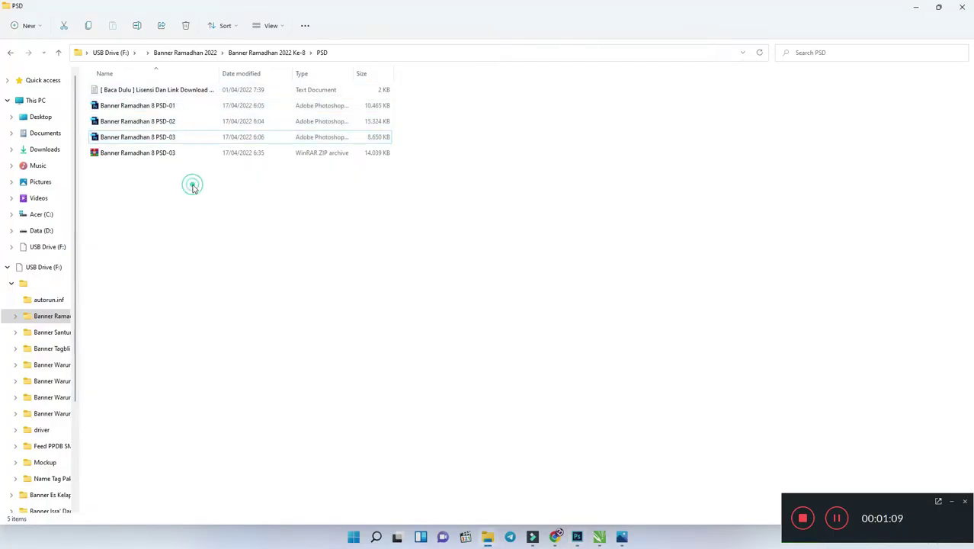
pyautogui.click(603, 536)
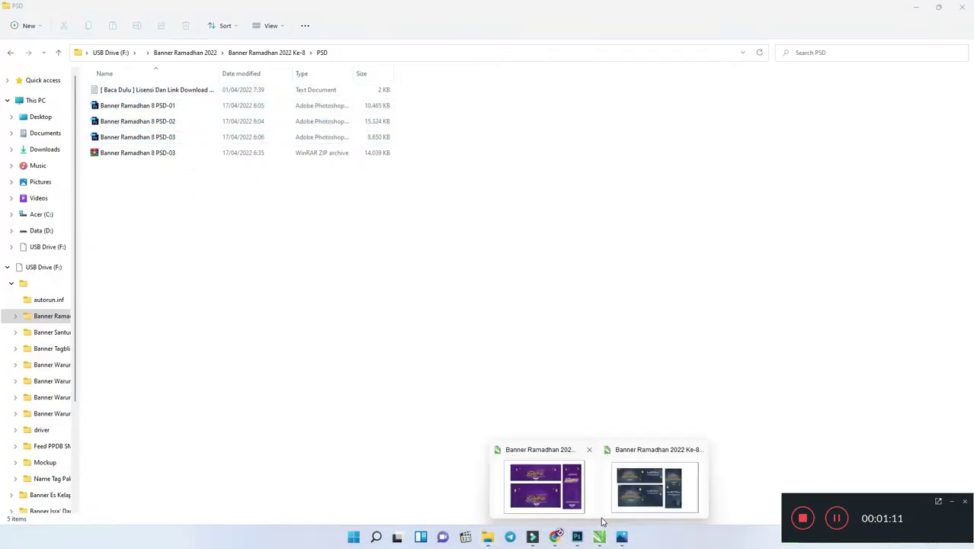
pyautogui.click(665, 474)
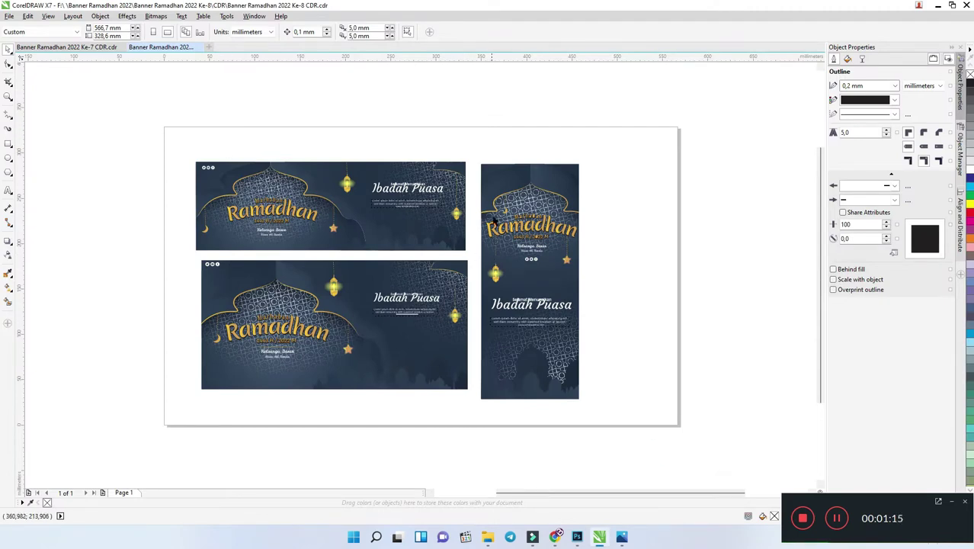
pyautogui.scroll(2, 497, 206)
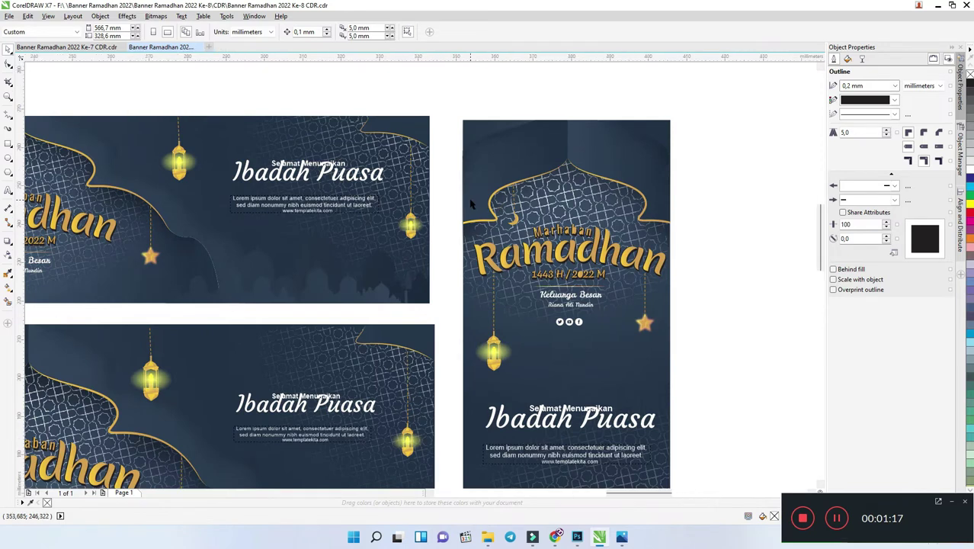
pyautogui.scroll(3, 470, 203)
pyautogui.scroll(-3, 470, 202)
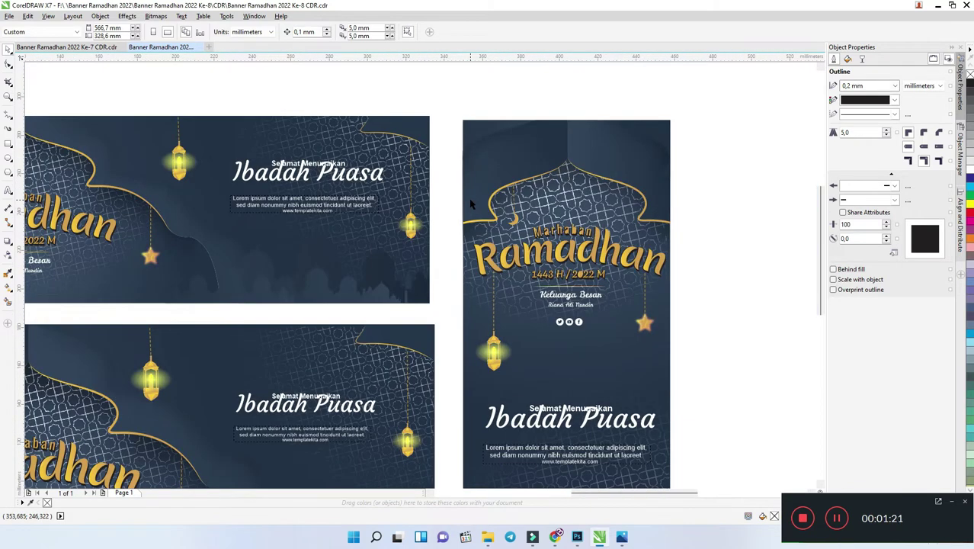
pyautogui.scroll(-4, 470, 203)
pyautogui.scroll(2, 470, 203)
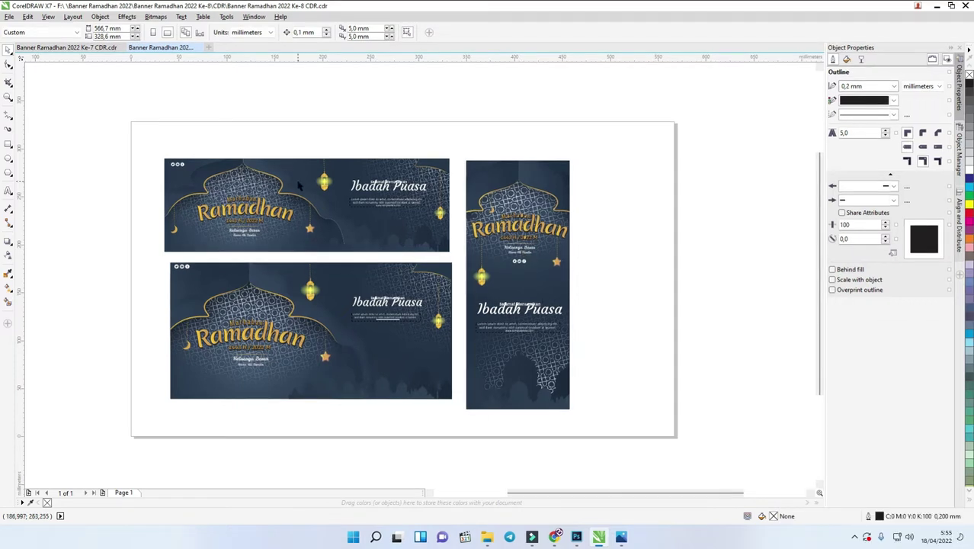
# Step: Try to move the upper horizontal banner off the page and undo the move
pyautogui.moveTo(148, 150); pyautogui.dragTo(120, 131)
pyautogui.moveTo(626, 434); pyautogui.dragTo(678, 429)
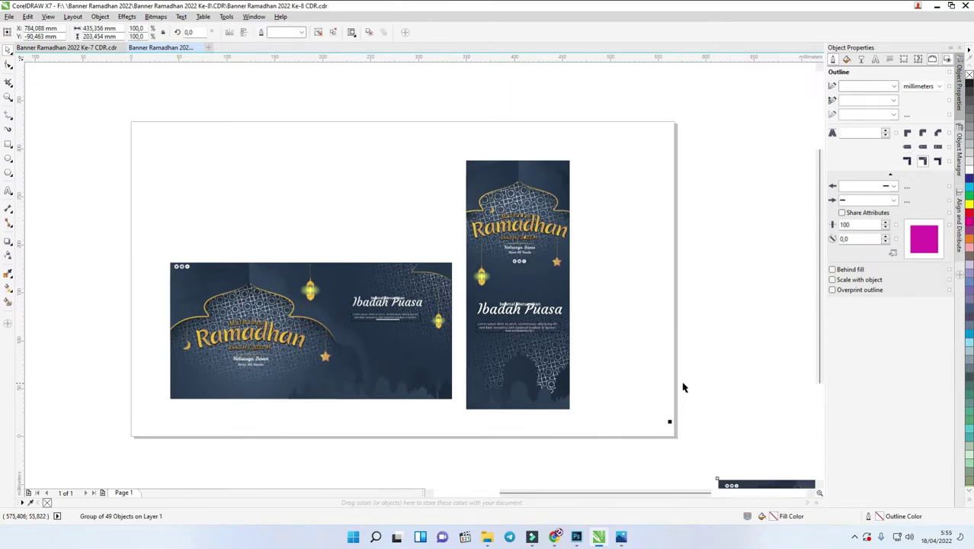
pyautogui.hotkey('ctrl', 'z')
pyautogui.scroll(-2, 230, 252)
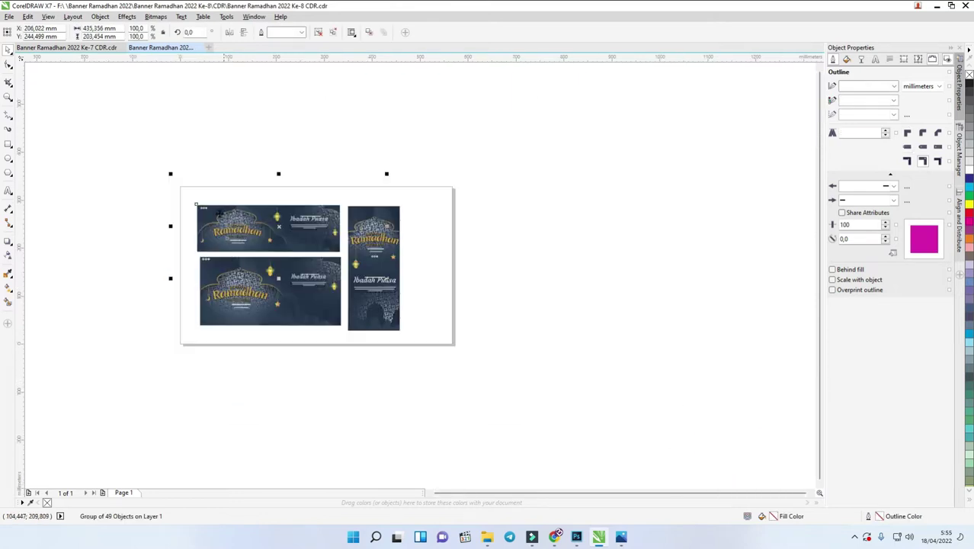
pyautogui.scroll(3, 216, 211)
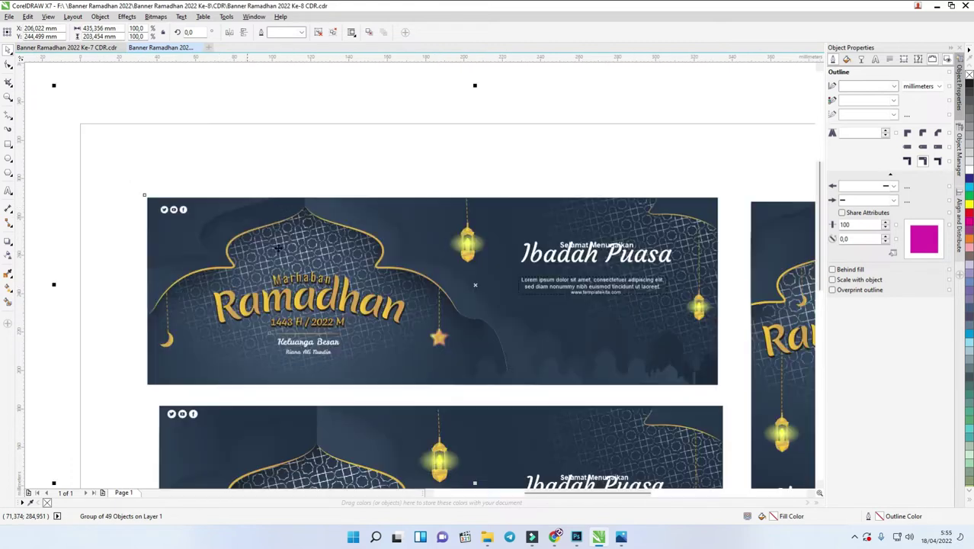
pyautogui.scroll(-2, 412, 273)
# Step: Move the lower horizontal banner and the vertical banner together off the page, below its lower edge
pyautogui.click(656, 301)
pyautogui.scroll(-2, 532, 279)
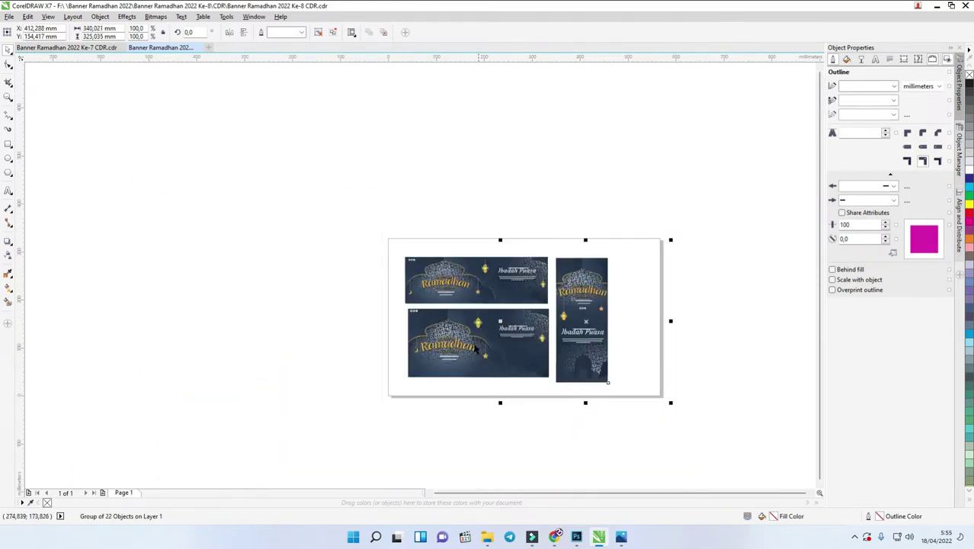
pyautogui.click(437, 340)
pyautogui.click(507, 339)
pyautogui.click(471, 333)
pyautogui.moveTo(450, 324); pyautogui.dragTo(432, 353)
pyautogui.hotkey('ctrl', 'z')
pyautogui.keyDown('shift'); pyautogui.click(583, 260); pyautogui.keyUp('shift')
pyautogui.moveTo(584, 260); pyautogui.dragTo(656, 405)
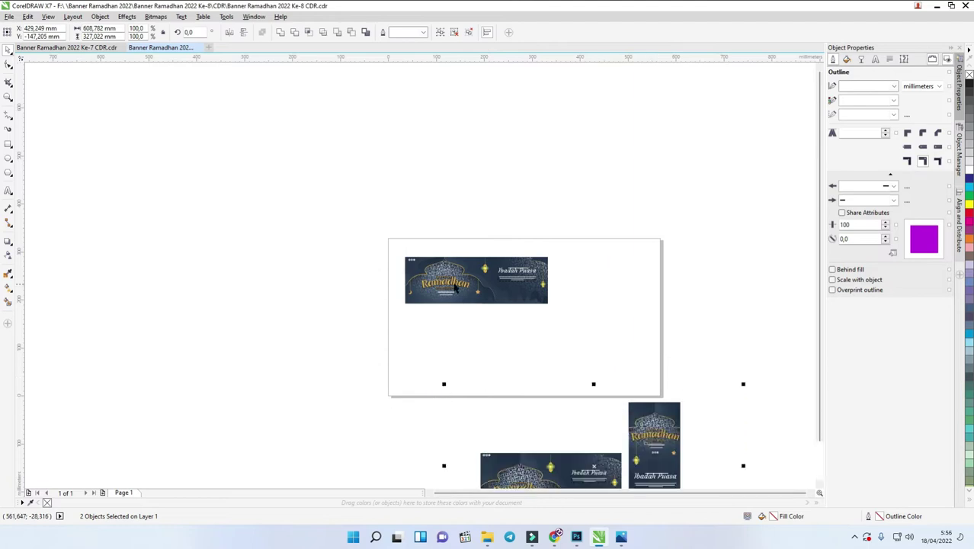
pyautogui.scroll(-2, 456, 287)
pyautogui.moveTo(554, 354); pyautogui.dragTo(604, 424)
pyautogui.click(585, 334)
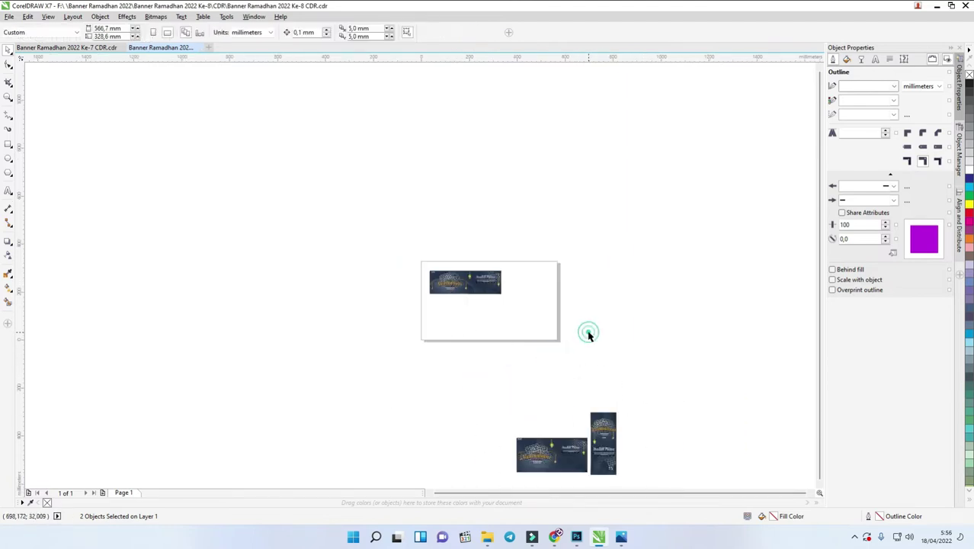
# Step: Examine the banner left on the page up close, especially the pattern around the Ibadah Puasa heading
pyautogui.press('z')
pyautogui.moveTo(406, 258); pyautogui.dragTo(569, 339)
pyautogui.moveTo(120, 102); pyautogui.dragTo(569, 246)
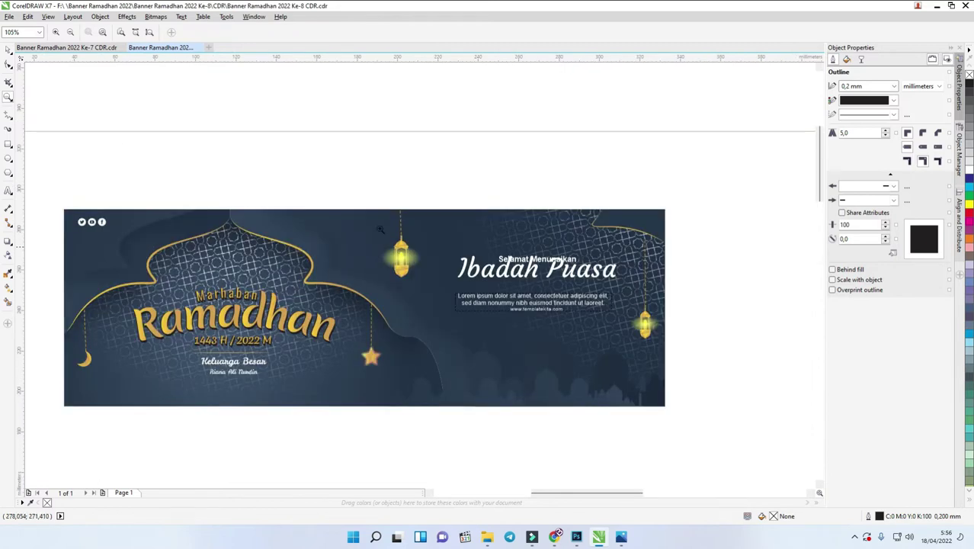
pyautogui.click(9, 48)
pyautogui.scroll(4, 543, 217)
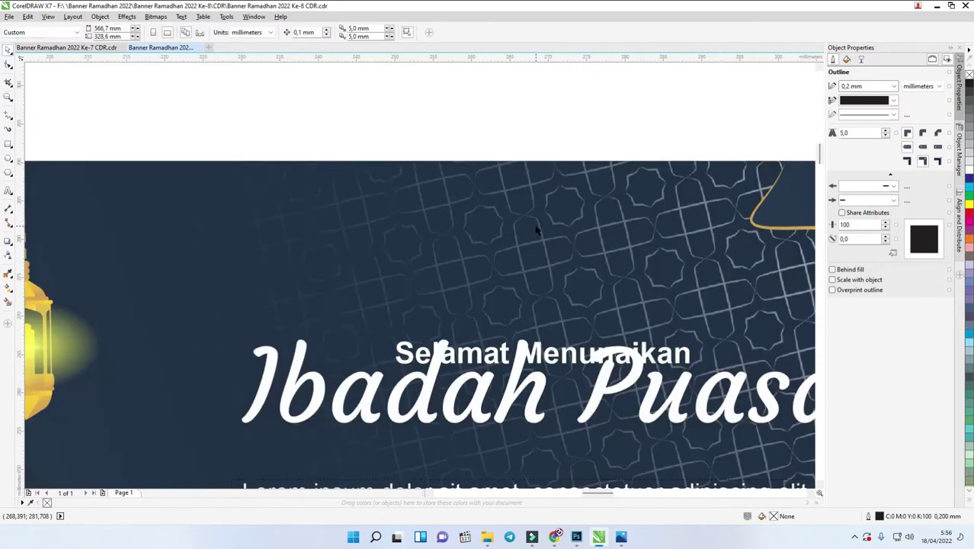
pyautogui.scroll(2, 529, 252)
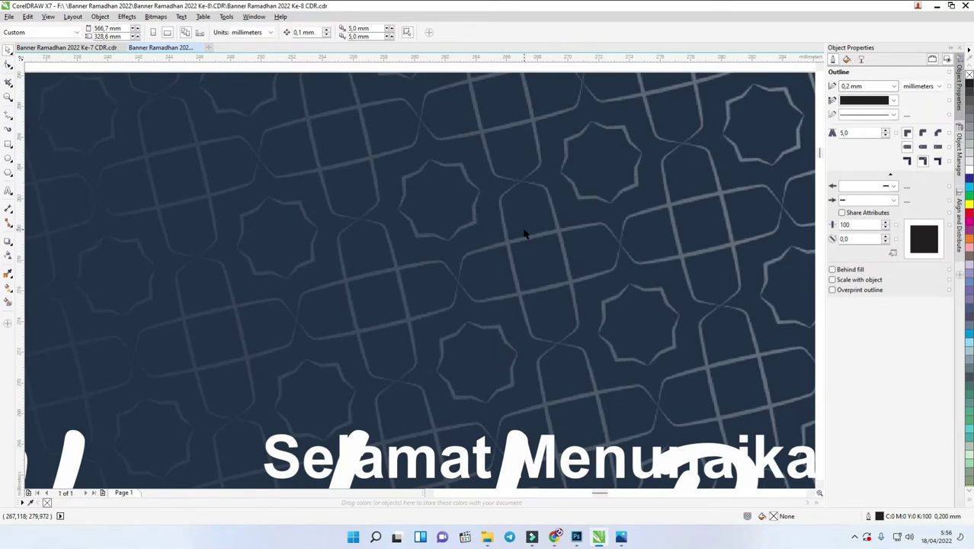
pyautogui.scroll(-3, 524, 234)
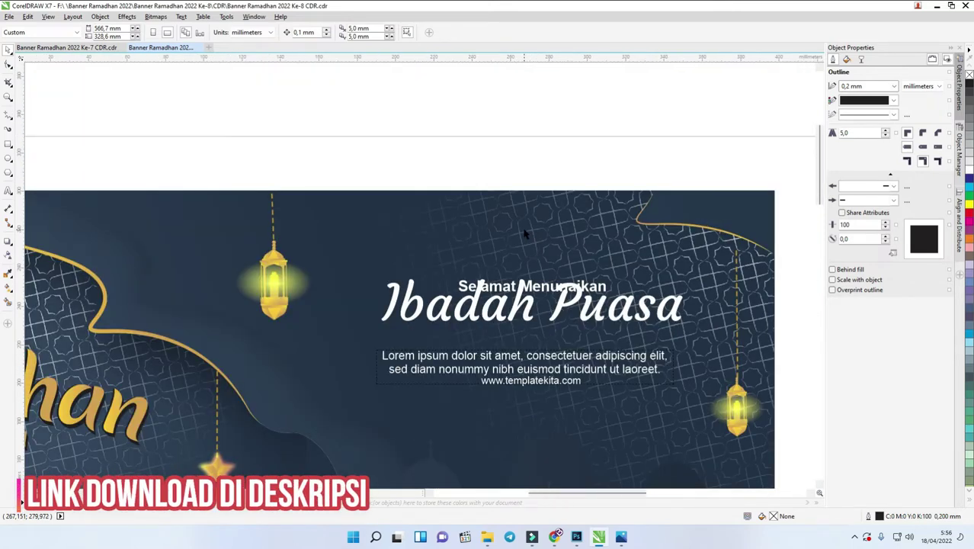
pyautogui.scroll(-2, 524, 234)
pyautogui.click(525, 234)
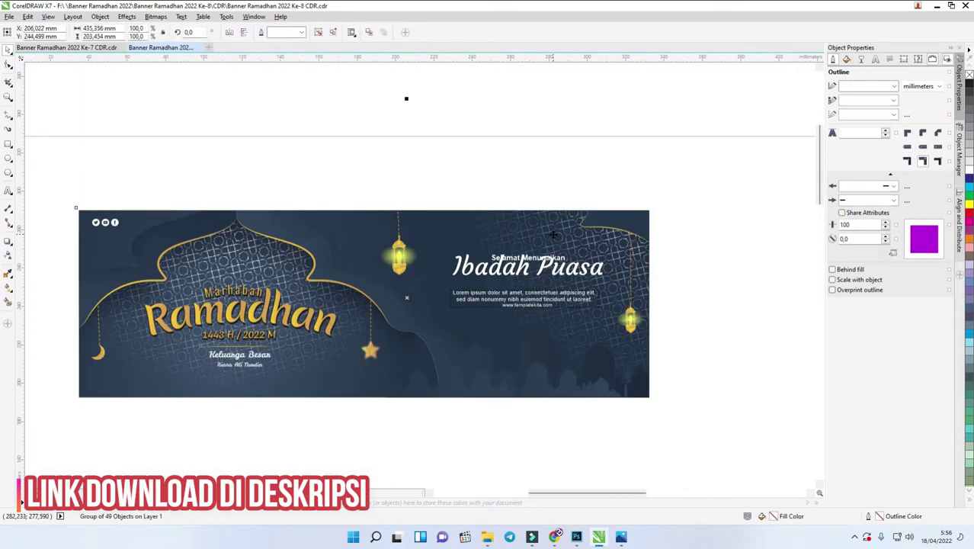
pyautogui.rightClick(553, 235)
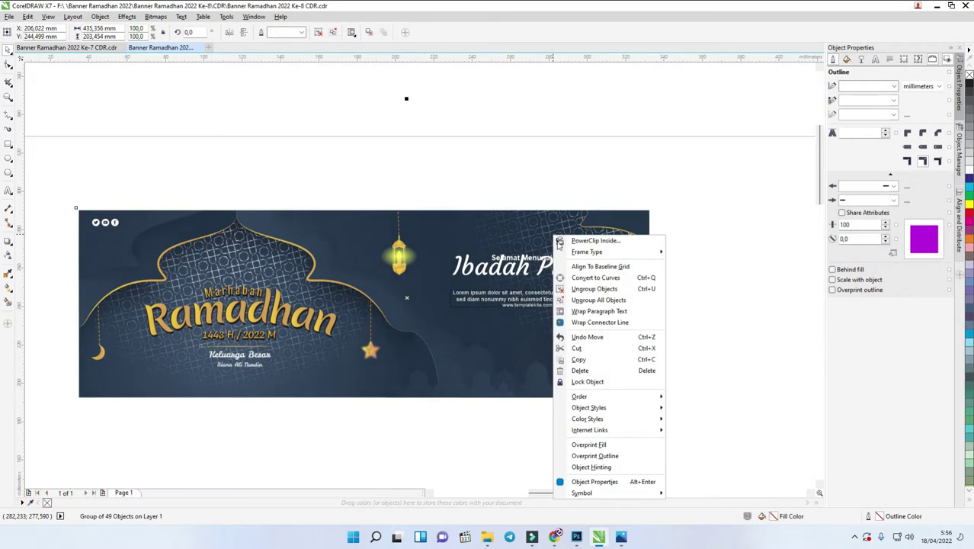
pyautogui.click(591, 288)
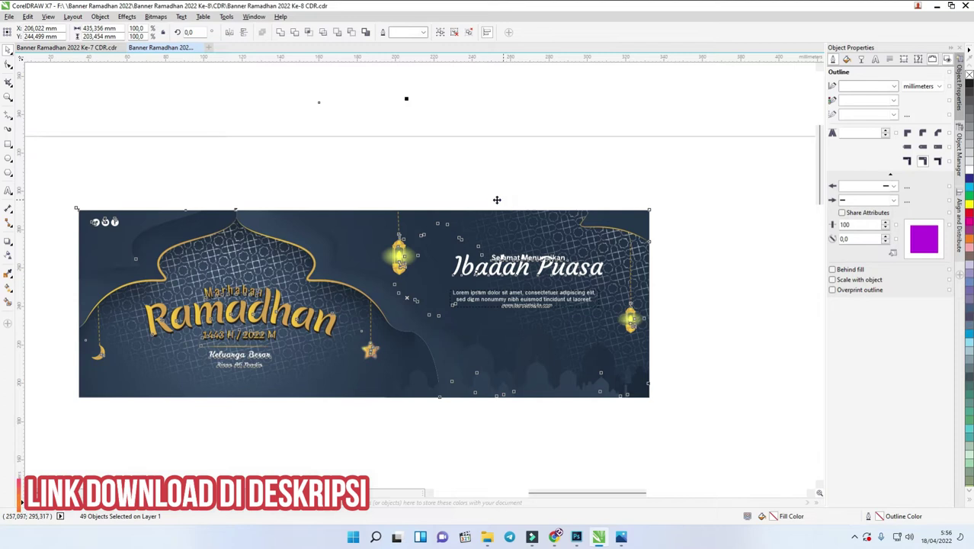
pyautogui.scroll(3, 534, 223)
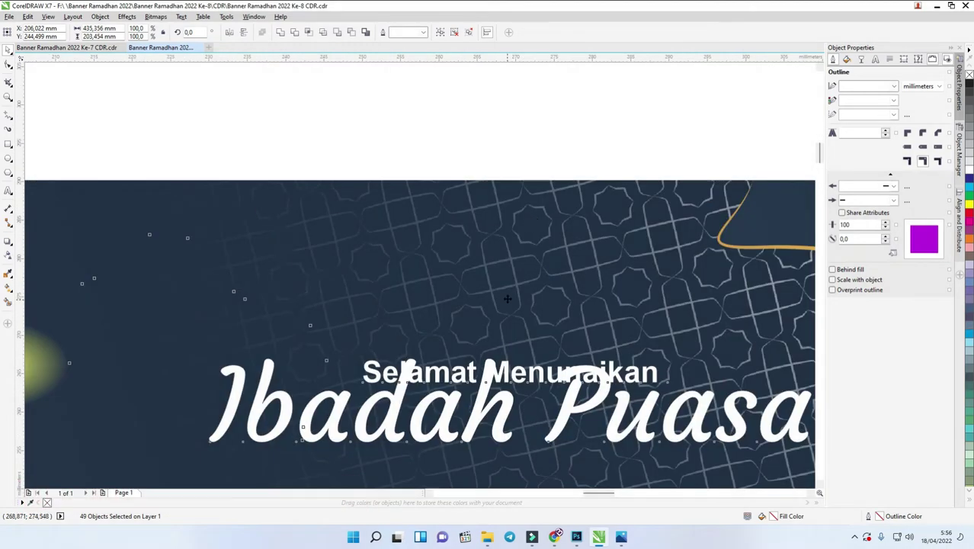
pyautogui.scroll(-5, 507, 299)
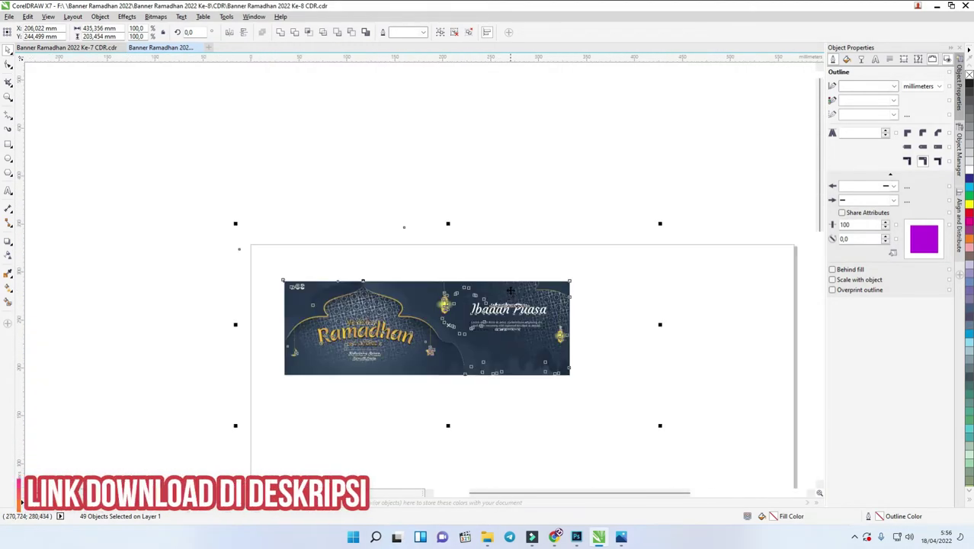
pyautogui.click(535, 196)
# Step: Ungroup the horizontal banner on the page into its separate objects
pyautogui.click(515, 288)
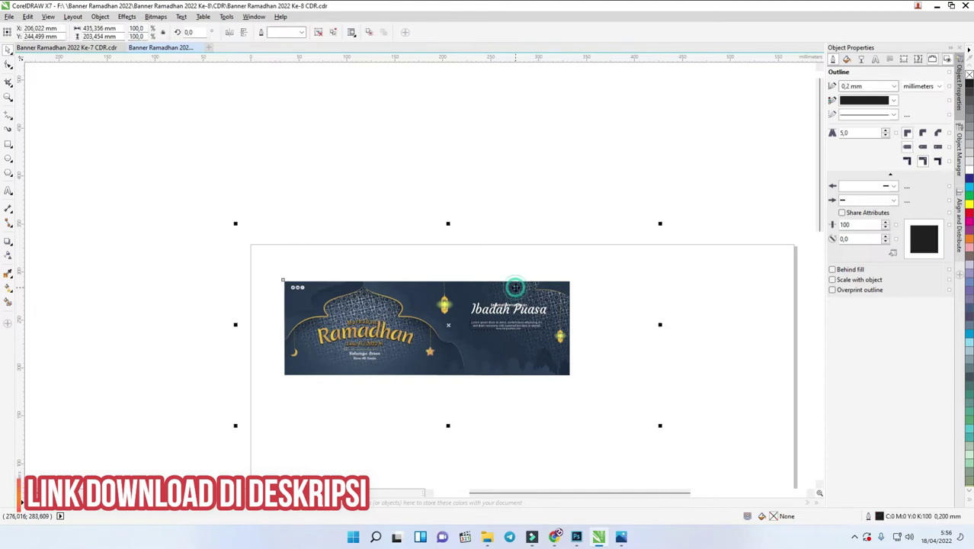
pyautogui.rightClick(515, 288)
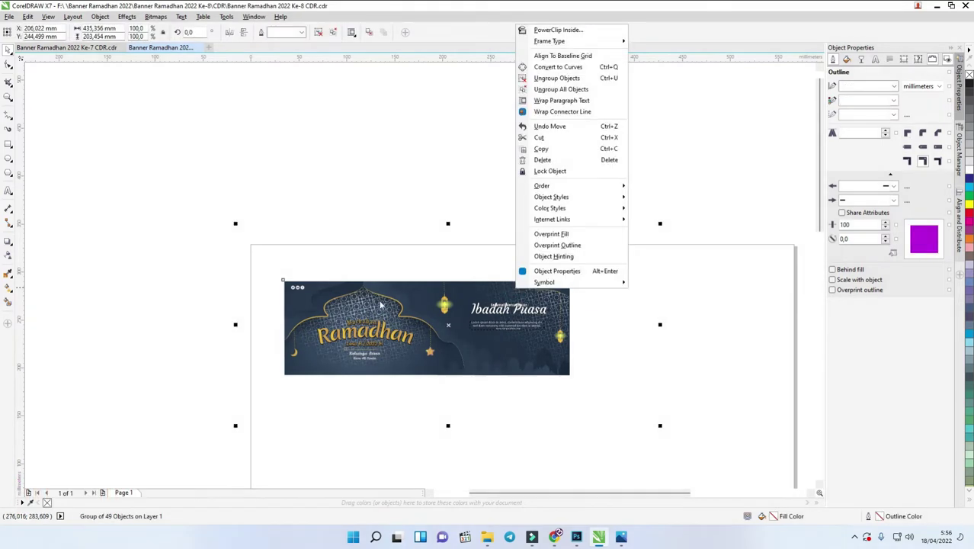
pyautogui.scroll(6, 358, 309)
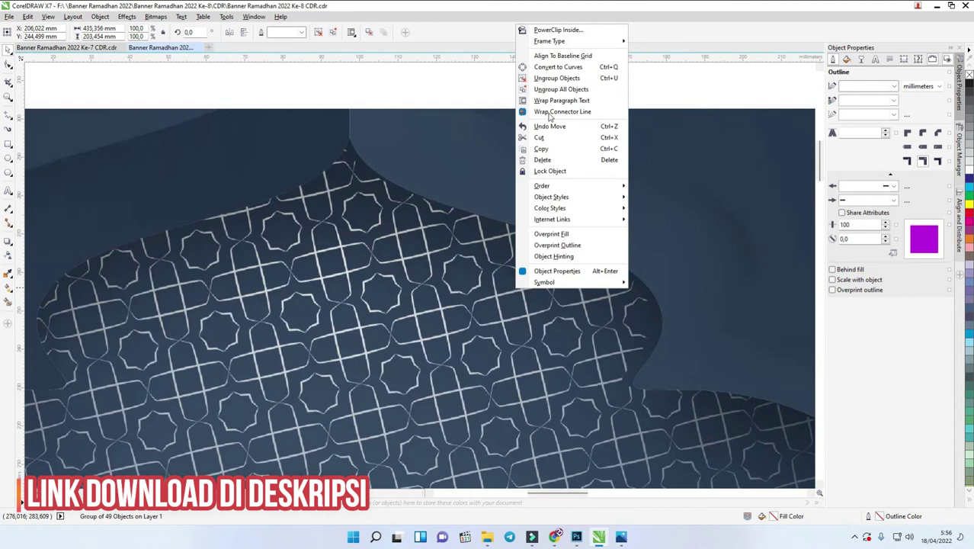
pyautogui.scroll(-4, 549, 114)
pyautogui.click(556, 78)
pyautogui.scroll(-3, 434, 252)
# Step: Try to move the right-hand pattern bitmap that overhangs the banner and undo the move
pyautogui.click(596, 233)
pyautogui.click(625, 262)
pyautogui.moveTo(625, 266); pyautogui.dragTo(578, 191)
pyautogui.moveTo(589, 233); pyautogui.dragTo(623, 275)
pyautogui.scroll(2, 587, 234)
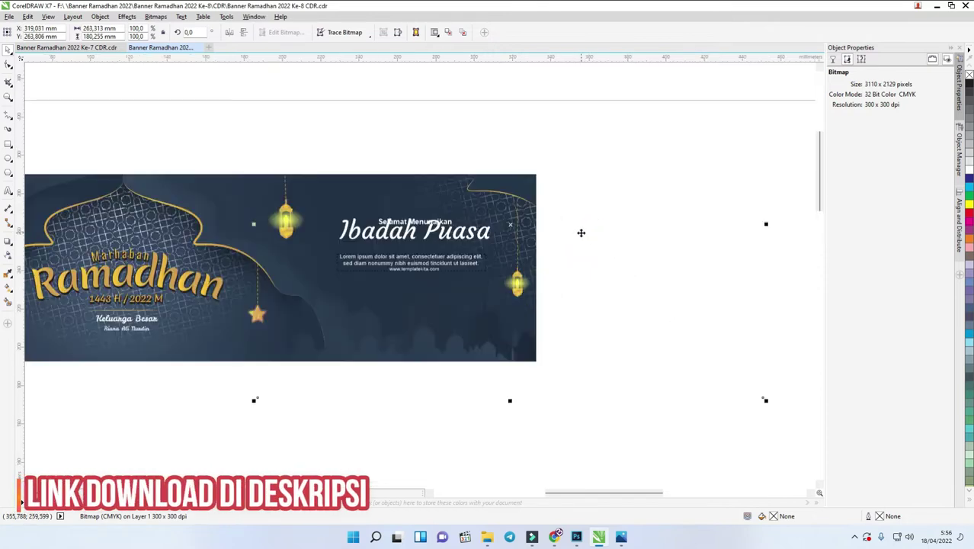
pyautogui.scroll(-3, 581, 231)
pyautogui.scroll(2, 591, 232)
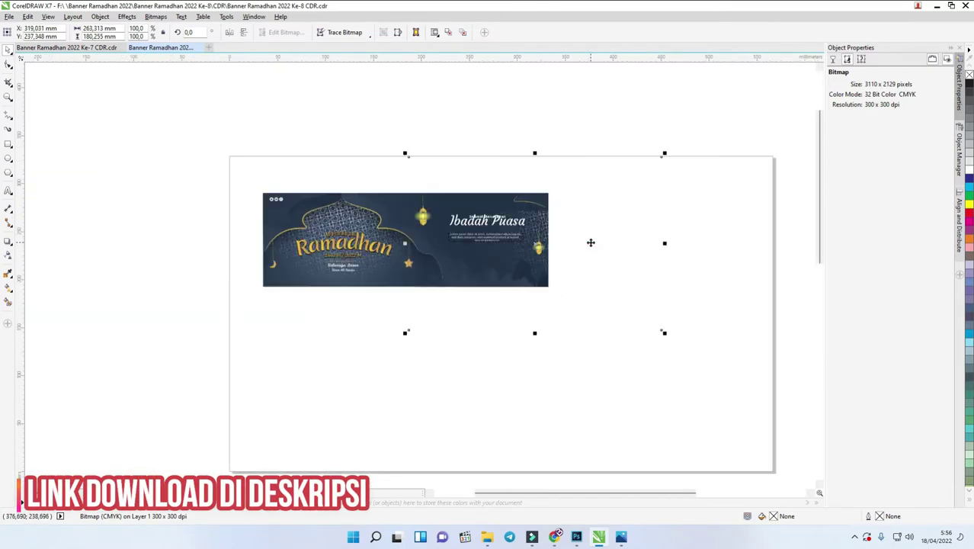
pyautogui.press('Up')
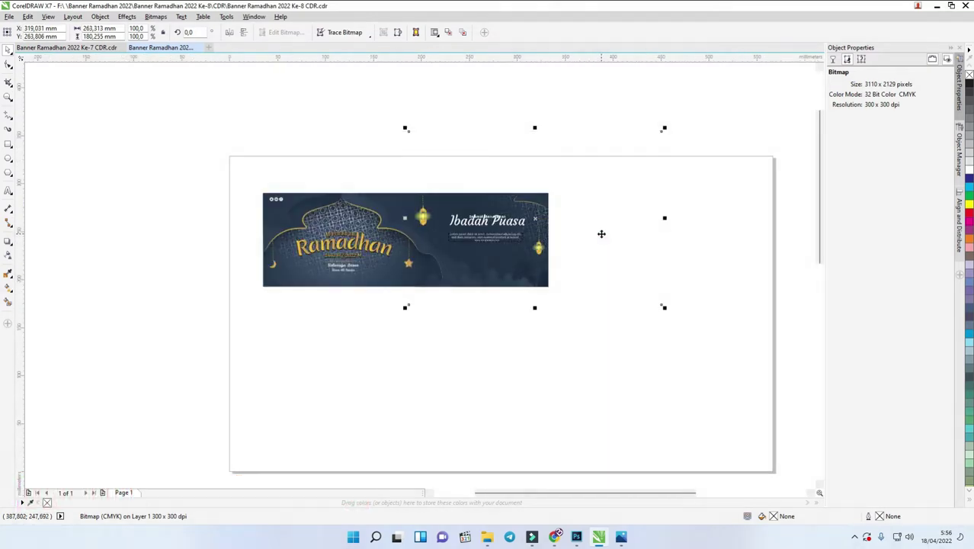
# Step: Crop the right-hand pattern bitmap with the Shape tool to the banner's upper, right and lower edges, about 145 × 98 mm
pyautogui.click(6, 66)
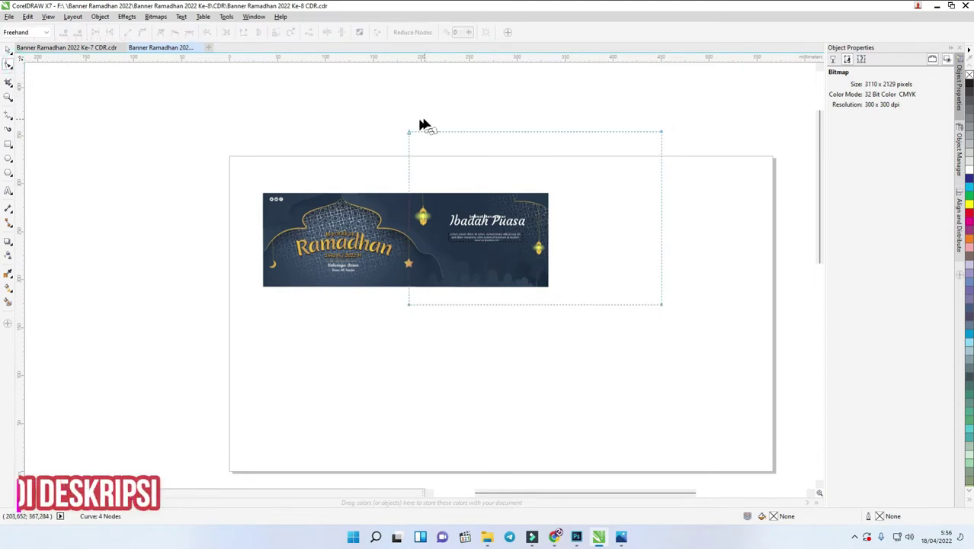
pyautogui.moveTo(375, 108)
pyautogui.mouseDown()
pyautogui.moveTo(432, 162)
pyautogui.moveTo(617, 120)
pyautogui.moveTo(735, 111)
pyautogui.moveTo(735, 154)
pyautogui.moveTo(660, 133)
pyautogui.moveTo(663, 196)
pyautogui.moveTo(606, 202)
pyautogui.moveTo(610, 167)
pyautogui.moveTo(709, 158)
pyautogui.mouseUp()
pyautogui.moveTo(661, 196)
pyautogui.mouseDown()
pyautogui.moveTo(545, 195)
pyautogui.moveTo(556, 196)
pyautogui.mouseUp()
pyautogui.moveTo(422, 320)
pyautogui.mouseDown()
pyautogui.moveTo(337, 301)
pyautogui.moveTo(574, 302)
pyautogui.moveTo(548, 309)
pyautogui.moveTo(546, 292)
pyautogui.mouseUp()
pyautogui.click(7, 50)
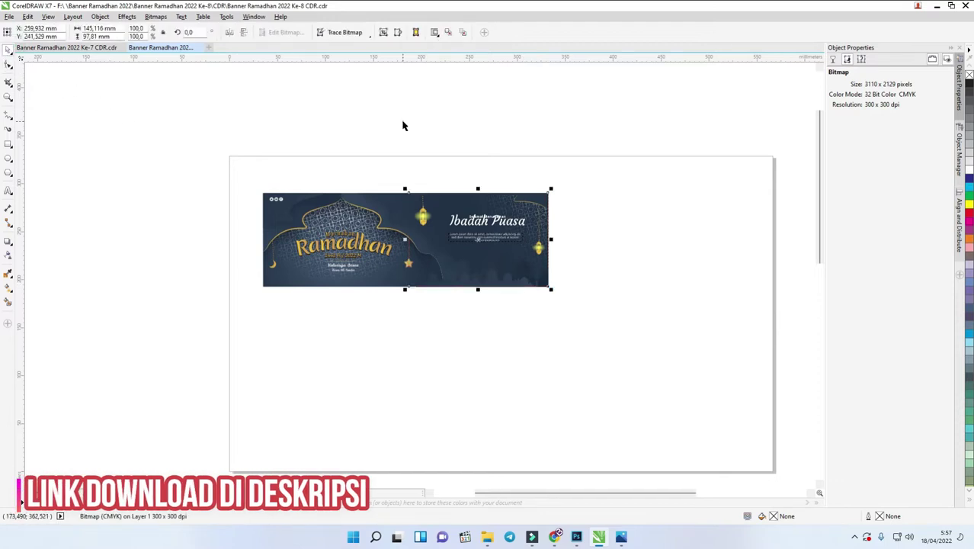
# Step: Try to move the left-hand bitmap that overhangs the banner, undo the move and deselect it
pyautogui.scroll(2, 352, 148)
pyautogui.click(137, 298)
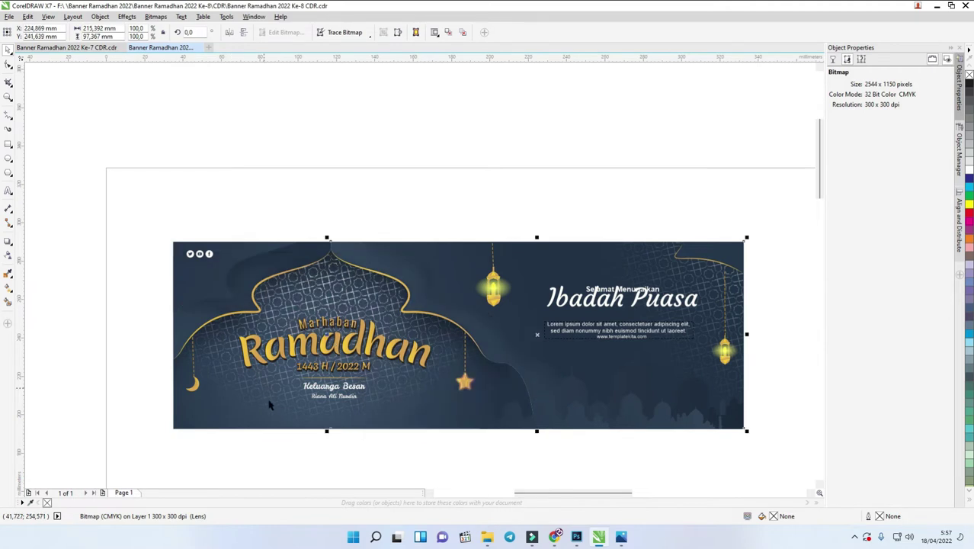
pyautogui.scroll(-2, 272, 396)
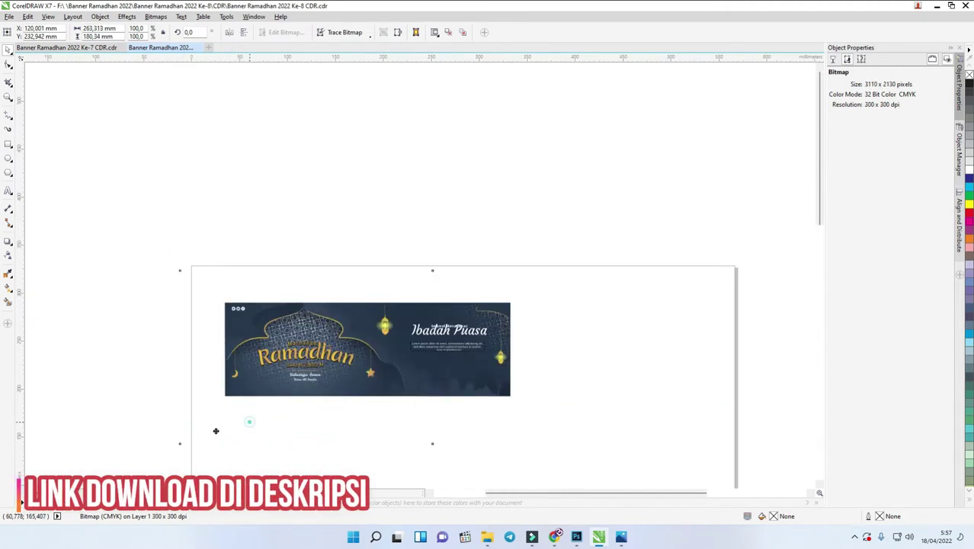
pyautogui.moveTo(249, 423); pyautogui.dragTo(120, 442)
pyautogui.hotkey('ctrl', 'z')
pyautogui.click(174, 440)
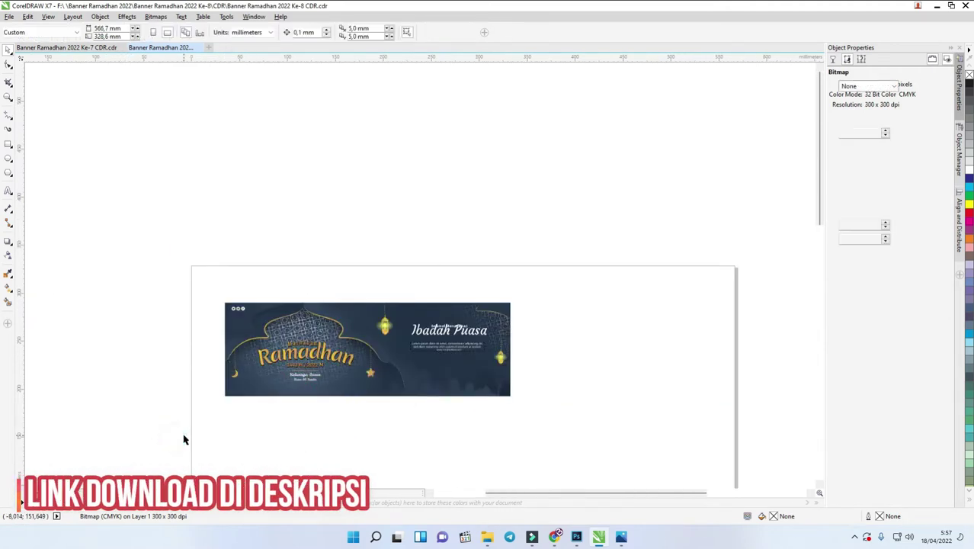
# Step: Crop the left-hand bitmap with the Shape tool to the banner's upper, left and lower edges
pyautogui.click(9, 67)
pyautogui.click(228, 428)
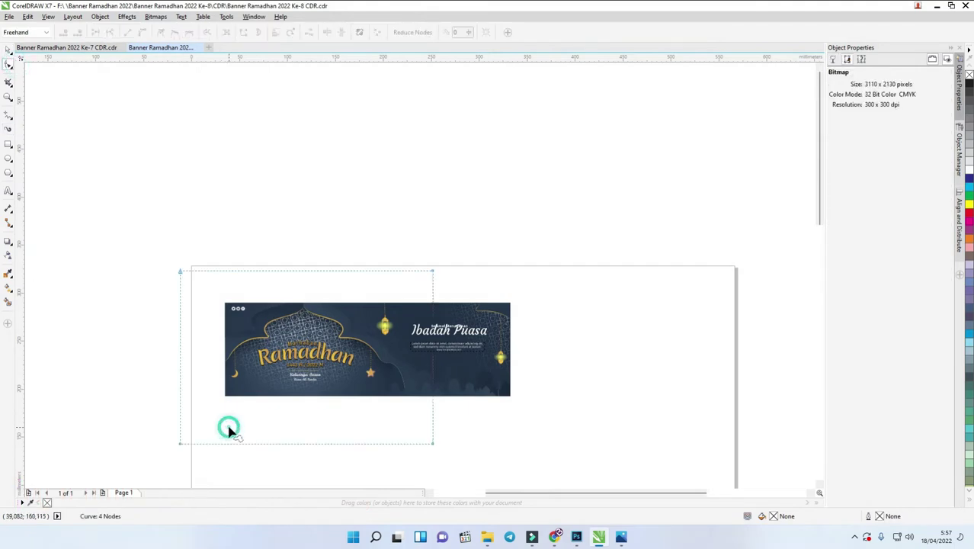
pyautogui.moveTo(144, 255)
pyautogui.mouseDown()
pyautogui.moveTo(479, 302)
pyautogui.moveTo(140, 280)
pyautogui.moveTo(184, 223)
pyautogui.moveTo(334, 207)
pyautogui.moveTo(484, 221)
pyautogui.mouseUp()
pyautogui.moveTo(432, 272); pyautogui.dragTo(433, 302)
pyautogui.moveTo(461, 459)
pyautogui.mouseDown()
pyautogui.moveTo(426, 463)
pyautogui.moveTo(131, 422)
pyautogui.moveTo(523, 444)
pyautogui.moveTo(536, 433)
pyautogui.moveTo(178, 422)
pyautogui.moveTo(142, 431)
pyautogui.moveTo(179, 444)
pyautogui.moveTo(175, 398)
pyautogui.mouseUp()
pyautogui.moveTo(146, 276)
pyautogui.mouseDown()
pyautogui.moveTo(178, 370)
pyautogui.moveTo(174, 417)
pyautogui.moveTo(213, 441)
pyautogui.moveTo(217, 358)
pyautogui.moveTo(193, 290)
pyautogui.moveTo(182, 307)
pyautogui.moveTo(230, 305)
pyautogui.mouseUp()
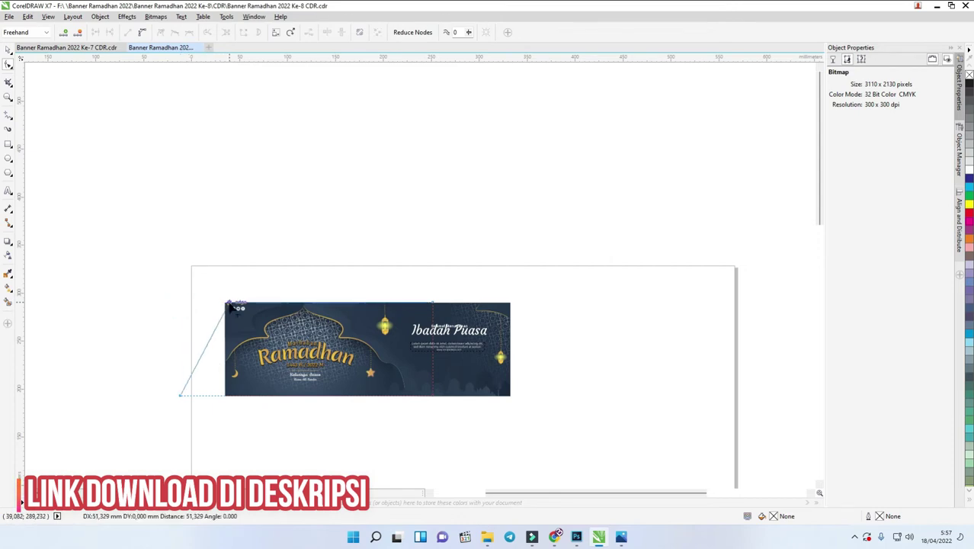
pyautogui.moveTo(181, 394); pyautogui.dragTo(226, 398)
# Step: Shift the Ibadah Puasa text group slightly down and to the right, and ungroup it into separate text objects
pyautogui.press('z')
pyautogui.moveTo(189, 279); pyautogui.dragTo(619, 432)
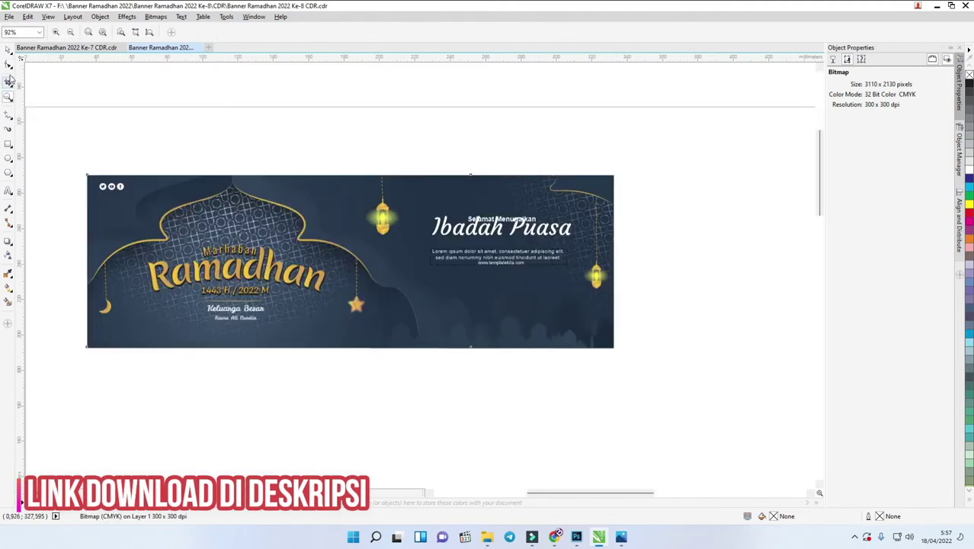
pyautogui.click(6, 50)
pyautogui.click(526, 229)
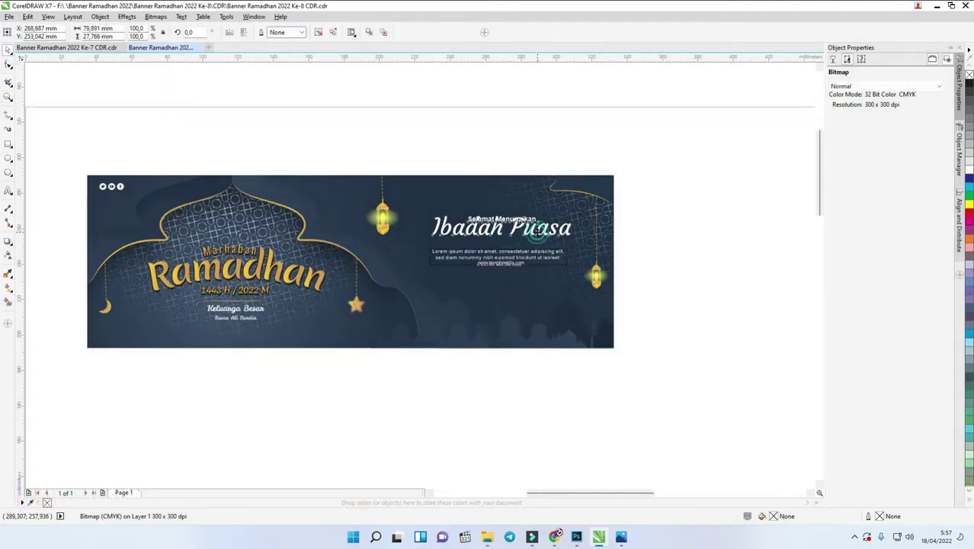
pyautogui.moveTo(536, 231); pyautogui.dragTo(539, 237)
pyautogui.rightClick(540, 239)
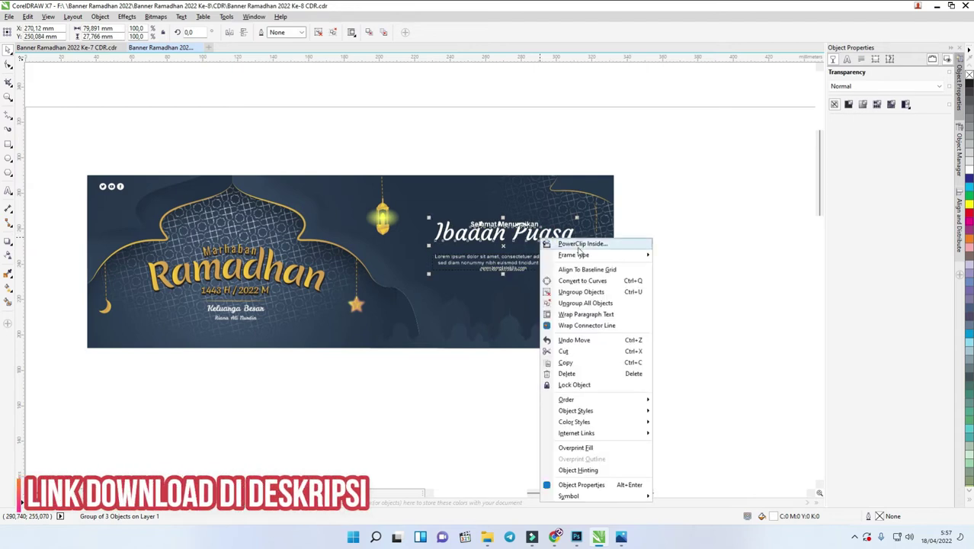
pyautogui.click(608, 295)
# Step: Increase the line spacing of the Selamat Menunaikan Ibadah Puasa heading with the Shape tool so its two lines no longer overlap
pyautogui.scroll(3, 521, 213)
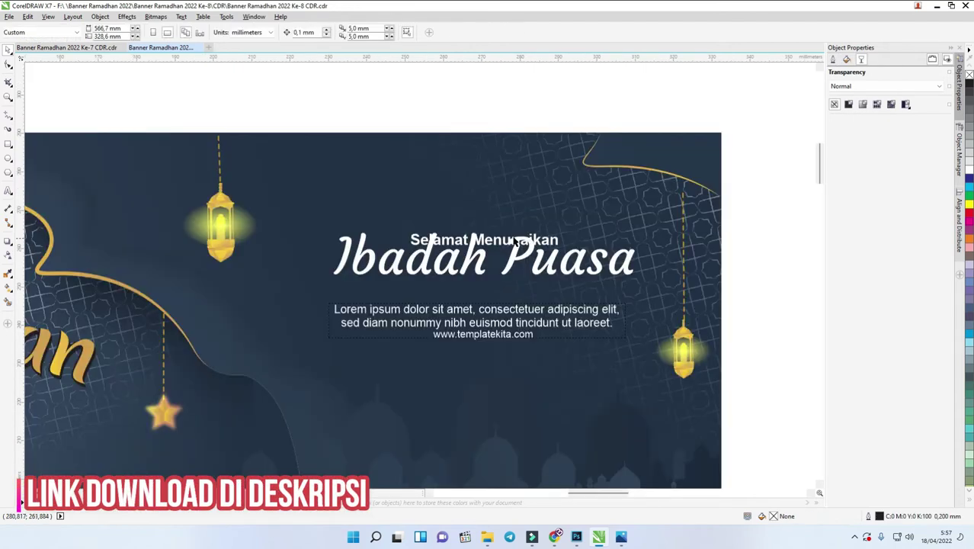
pyautogui.click(507, 238)
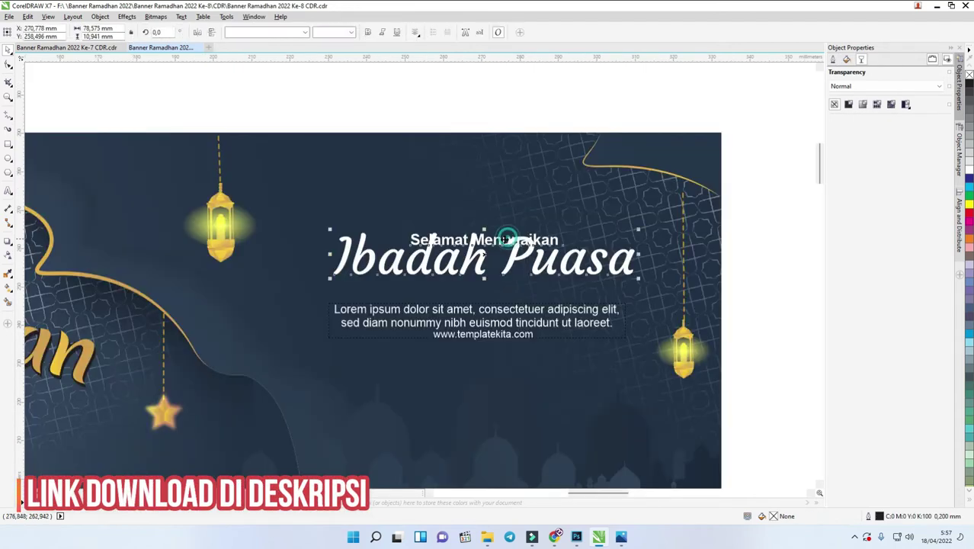
pyautogui.click(9, 64)
pyautogui.click(570, 260)
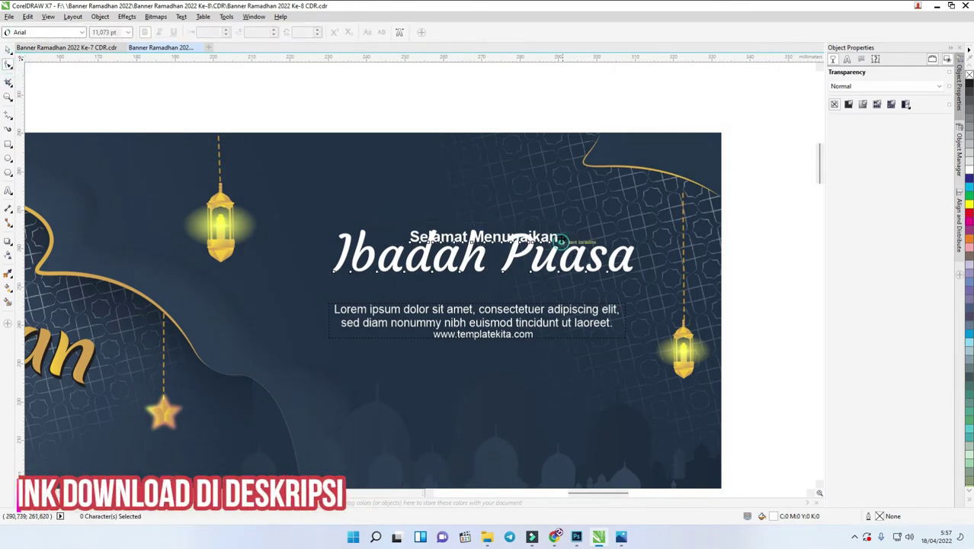
pyautogui.moveTo(321, 111); pyautogui.dragTo(573, 252)
pyautogui.click(564, 244)
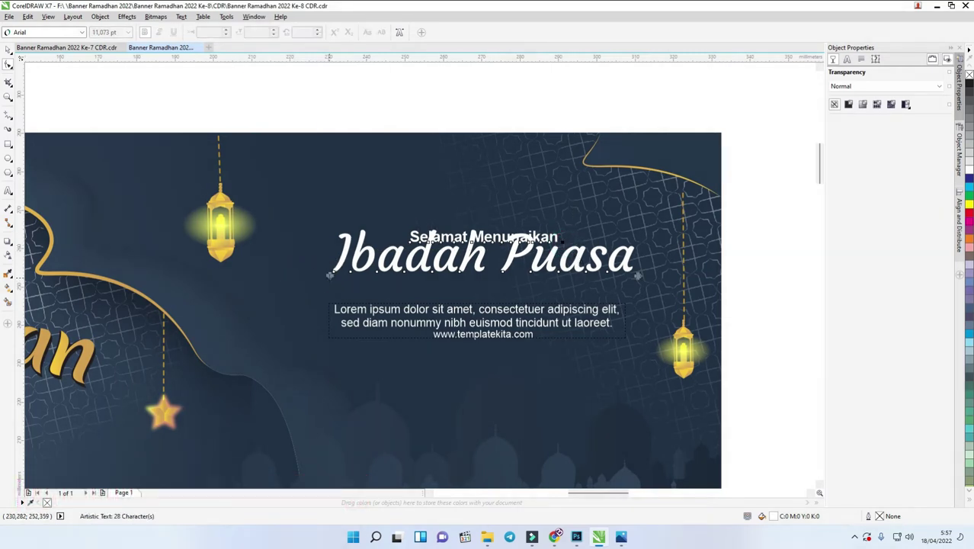
pyautogui.moveTo(330, 276); pyautogui.dragTo(330, 301)
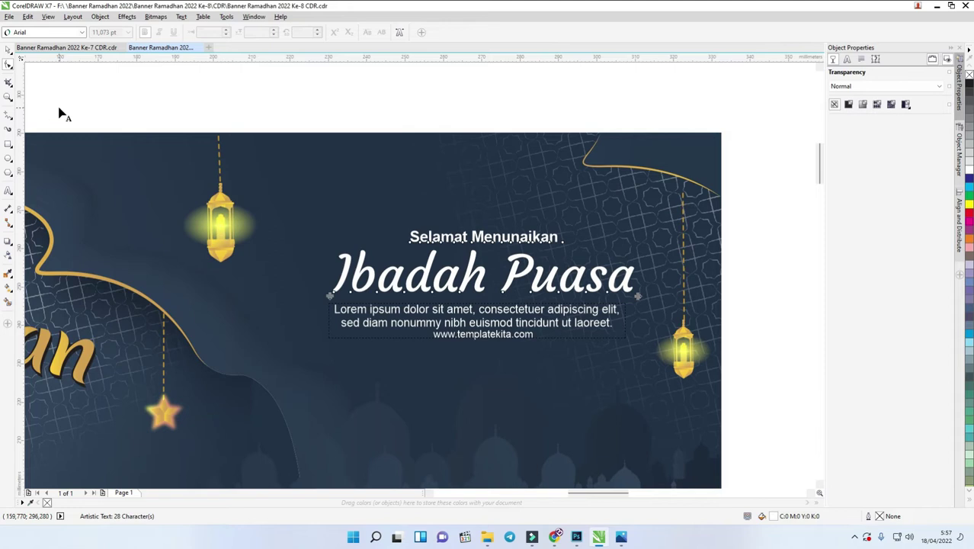
pyautogui.click(7, 51)
# Step: Examine the Marhaban Ramadhan lettering and the Keluarga Besar text below it up close
pyautogui.scroll(-2, 515, 146)
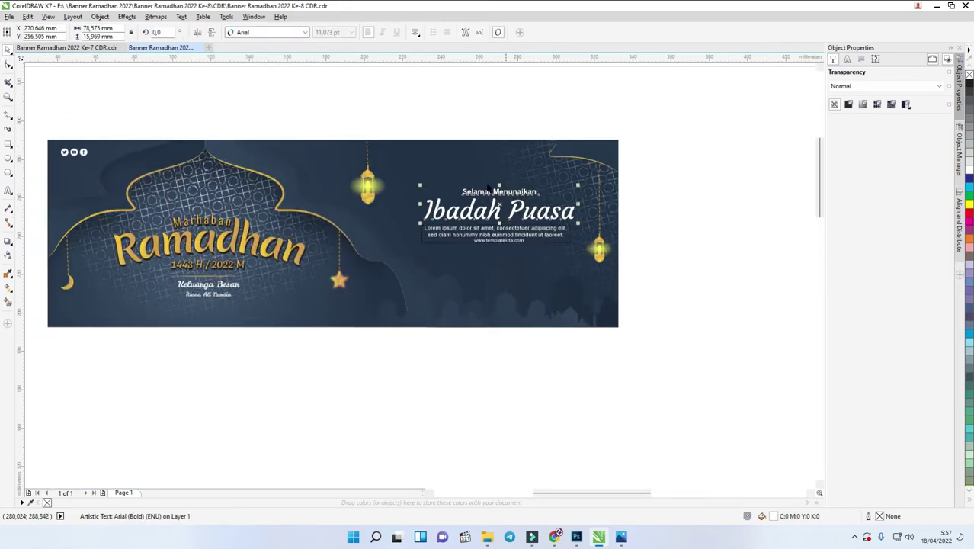
pyautogui.click(221, 251)
pyautogui.scroll(4, 106, 259)
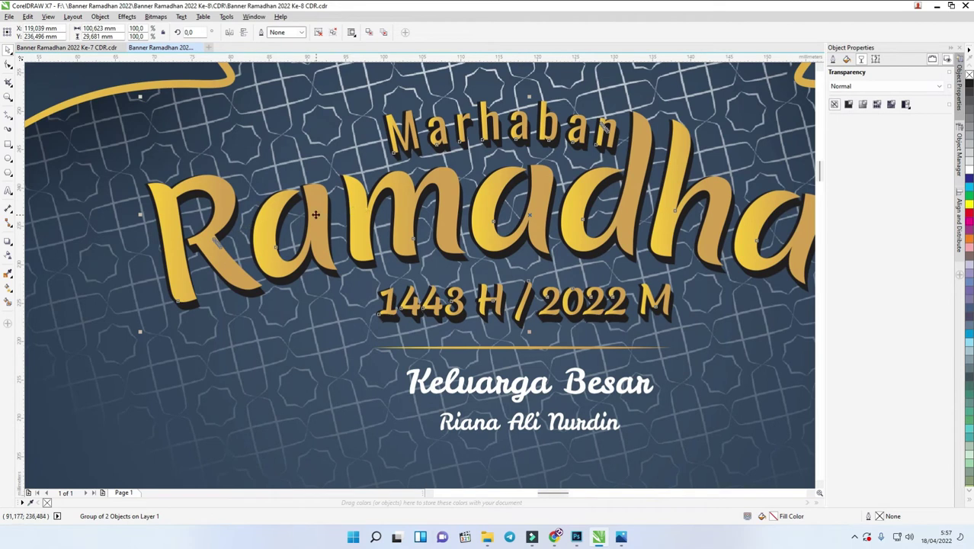
pyautogui.scroll(1, 315, 215)
pyautogui.scroll(-3, 224, 226)
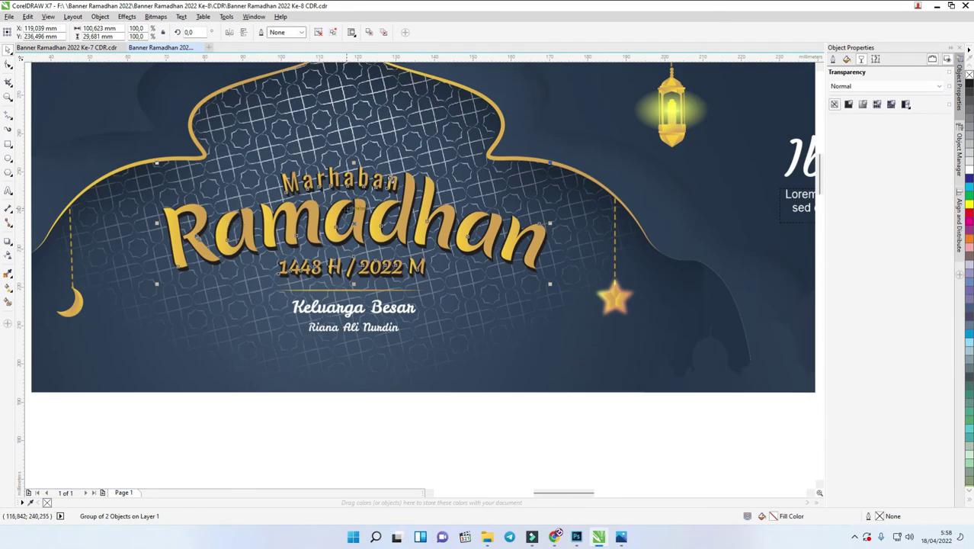
pyautogui.doubleClick(380, 317)
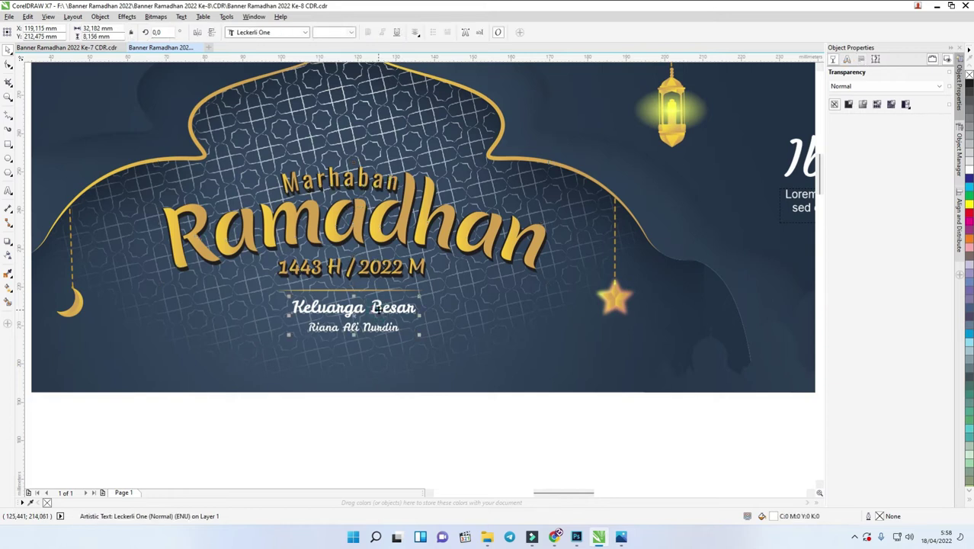
pyautogui.click(8, 50)
# Step: Try to move the semi-transparent Multiply bitmap behind the Ramadhan lettering and undo the move
pyautogui.click(451, 127)
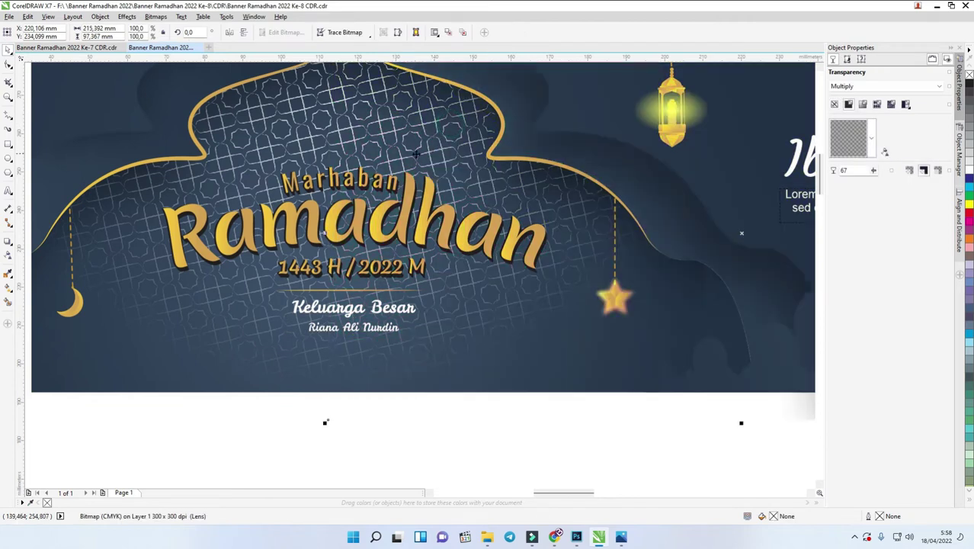
pyautogui.click(328, 144)
pyautogui.click(393, 136)
pyautogui.scroll(-2, 393, 137)
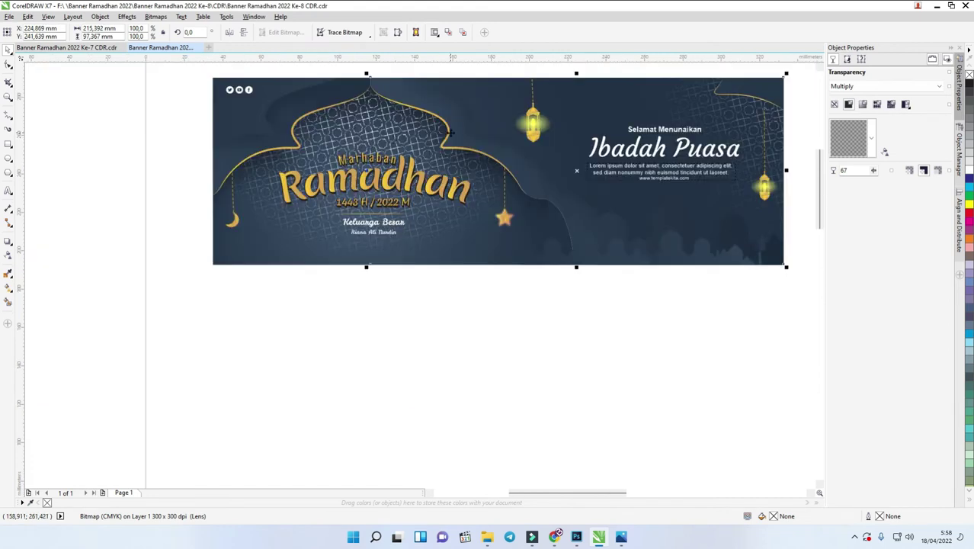
# Step: Move the cropped right-hand pattern bitmap about 72 mm down and 14 mm to the right
pyautogui.click(539, 125)
pyautogui.click(599, 98)
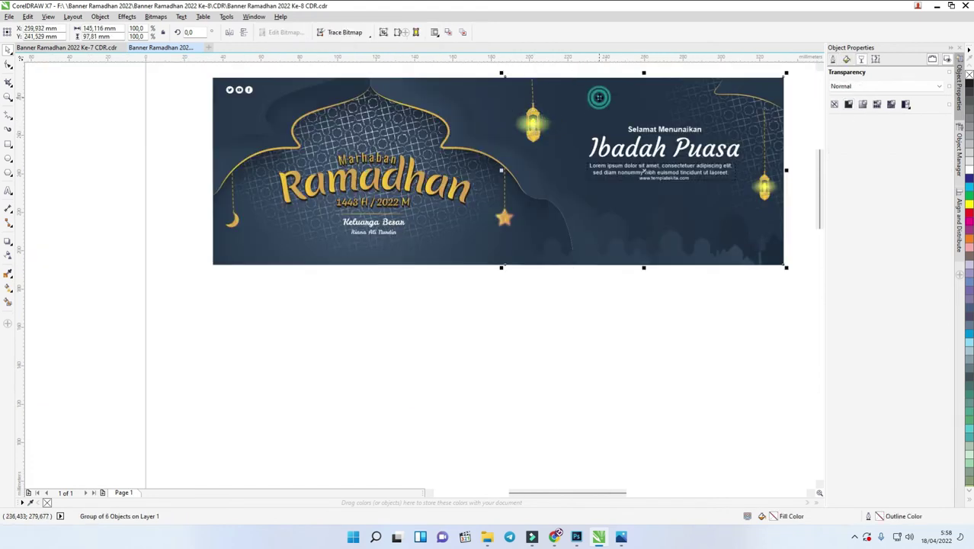
pyautogui.scroll(-2, 516, 189)
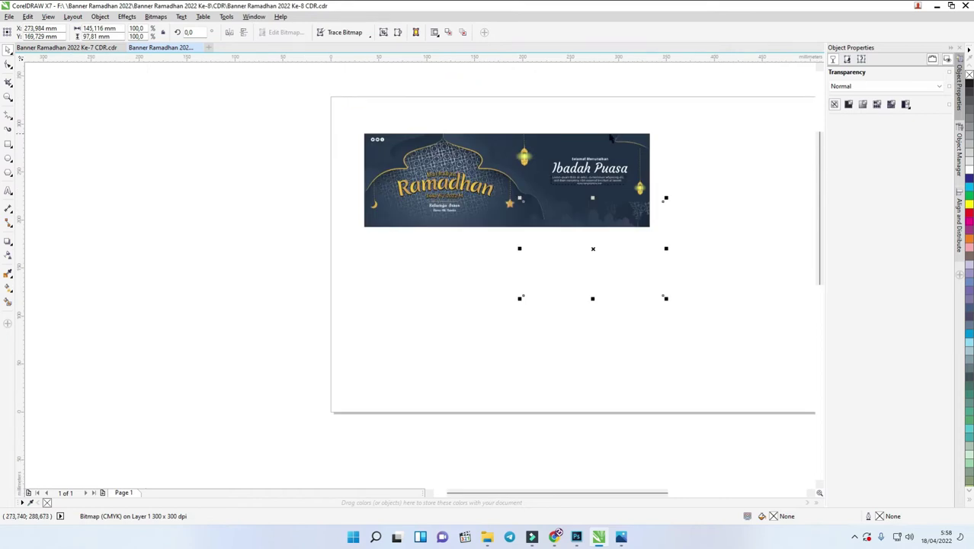
# Step: Ungroup all objects of the gold-edged ornament in the banner's upper right corner
pyautogui.click(631, 141)
pyautogui.scroll(3, 631, 141)
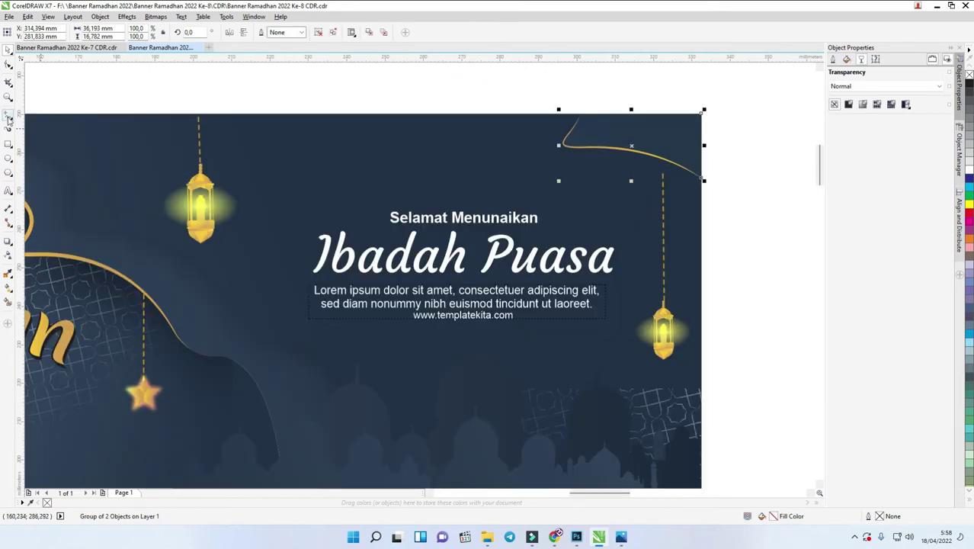
pyautogui.click(7, 65)
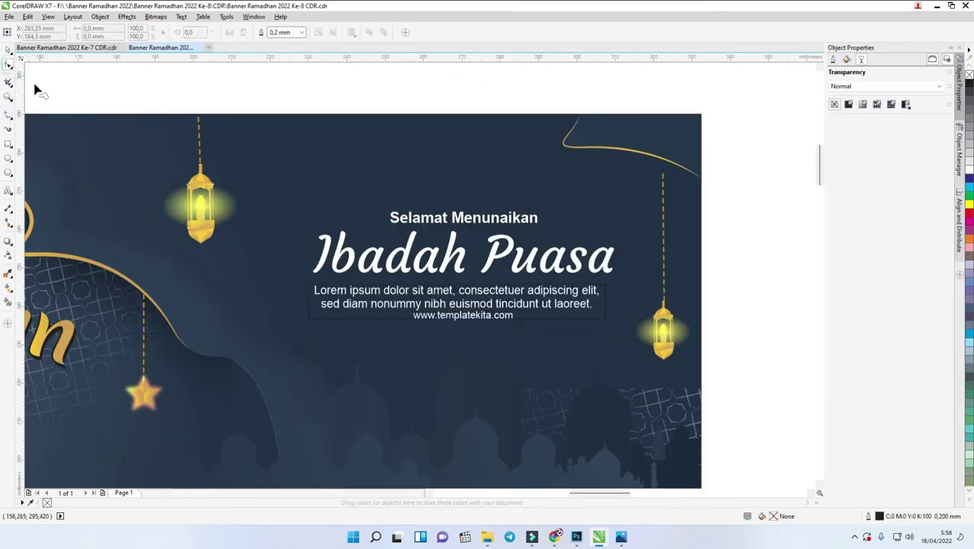
pyautogui.click(9, 51)
pyautogui.click(615, 130)
pyautogui.rightClick(616, 131)
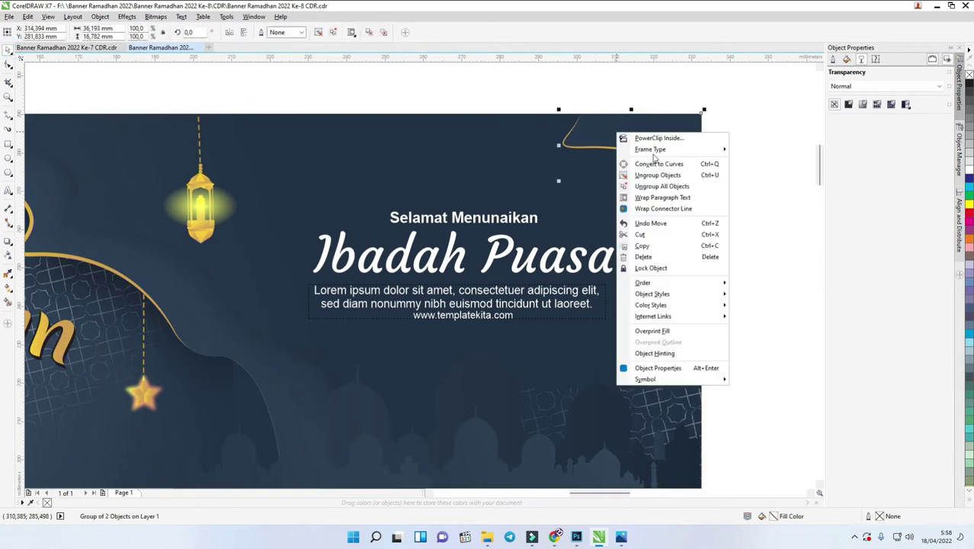
pyautogui.click(661, 186)
# Step: Try to move the ornament's filled shape left of its gold curve and recolour it grey, and undo these changes
pyautogui.click(515, 139)
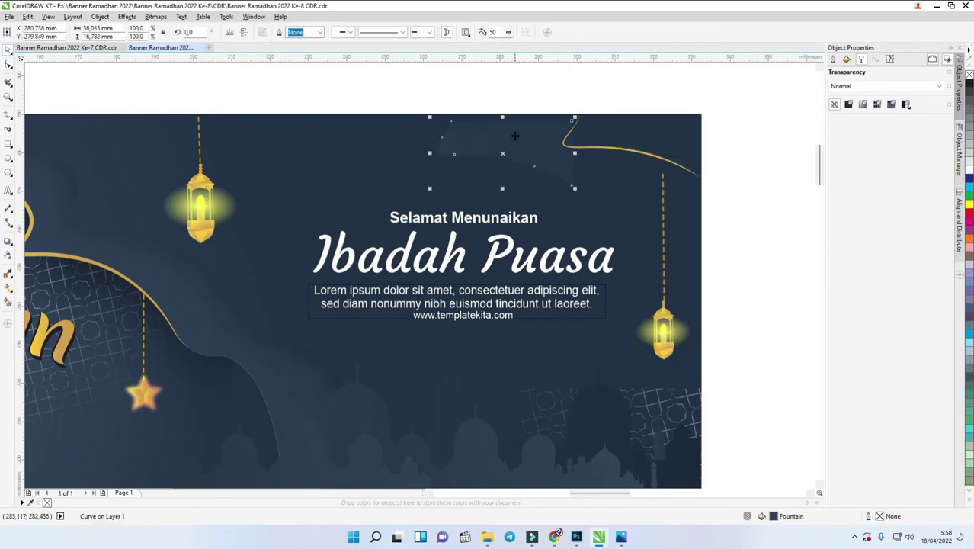
pyautogui.scroll(2, 515, 137)
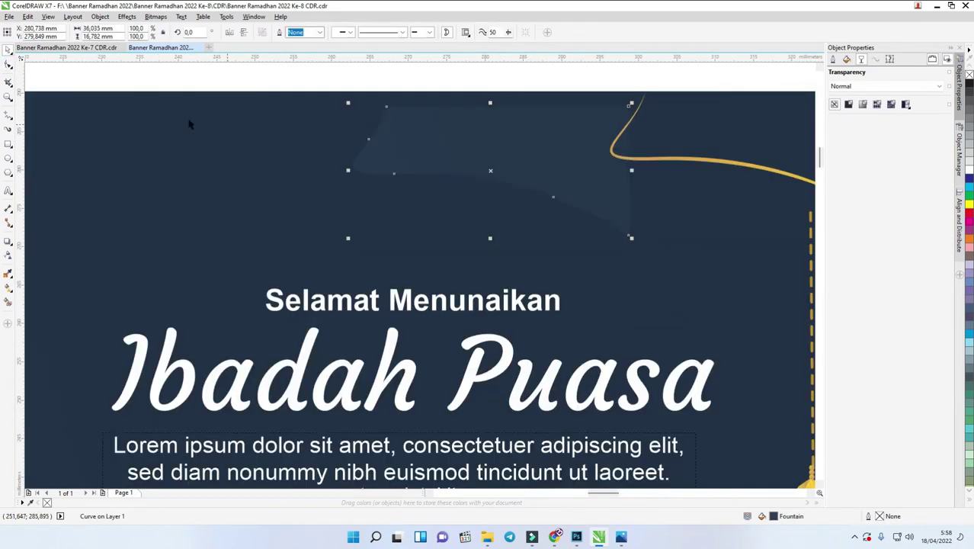
pyautogui.click(960, 143)
pyautogui.click(967, 145)
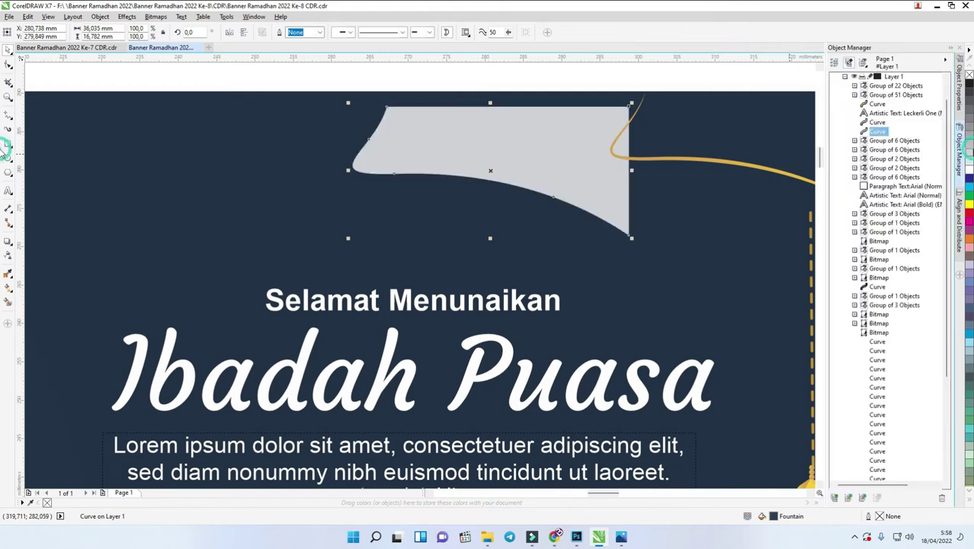
pyautogui.click(967, 93)
pyautogui.hotkey('ctrl', 'z')
pyautogui.hotkey('ctrl', 'z')
pyautogui.hotkey('ctrl', 'z')
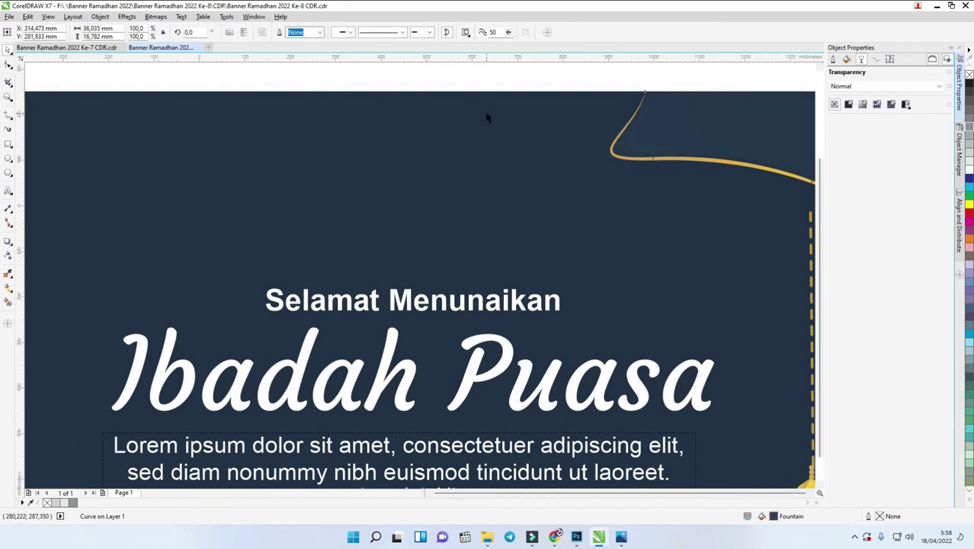
# Step: Examine the whole horizontal banner on the page
pyautogui.press('F4')
pyautogui.press('z')
pyautogui.moveTo(374, 151); pyautogui.dragTo(184, 76)
pyautogui.hscroll(2, 776, 277)
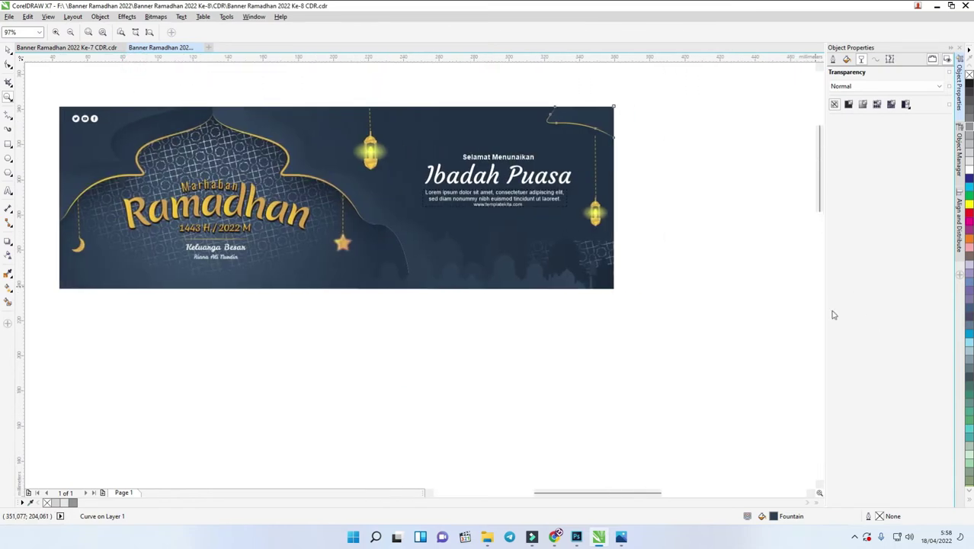
pyautogui.scroll(-1, 830, 311)
pyautogui.click(8, 49)
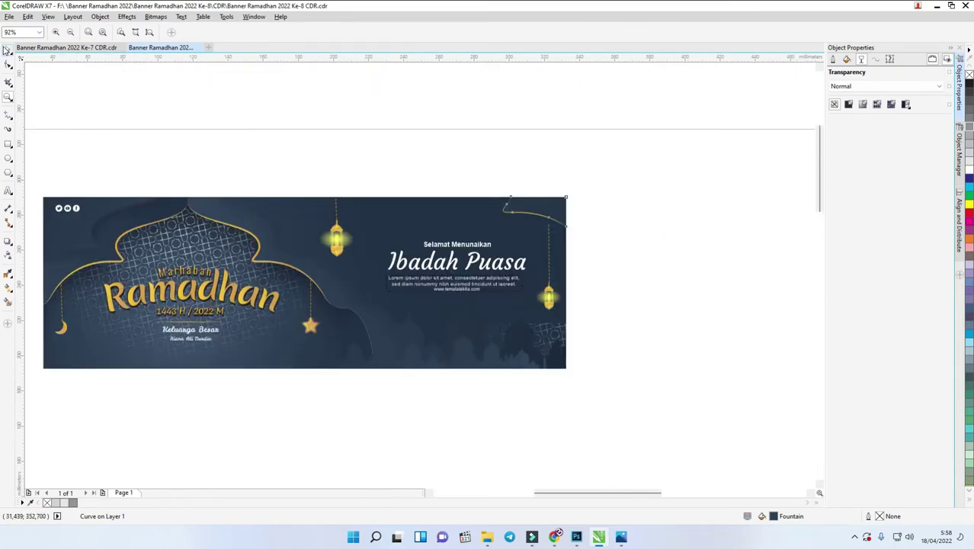
# Step: Examine the filled corner ornament and the mosque silhouette group along the banner's lower right edge
pyautogui.click(567, 196)
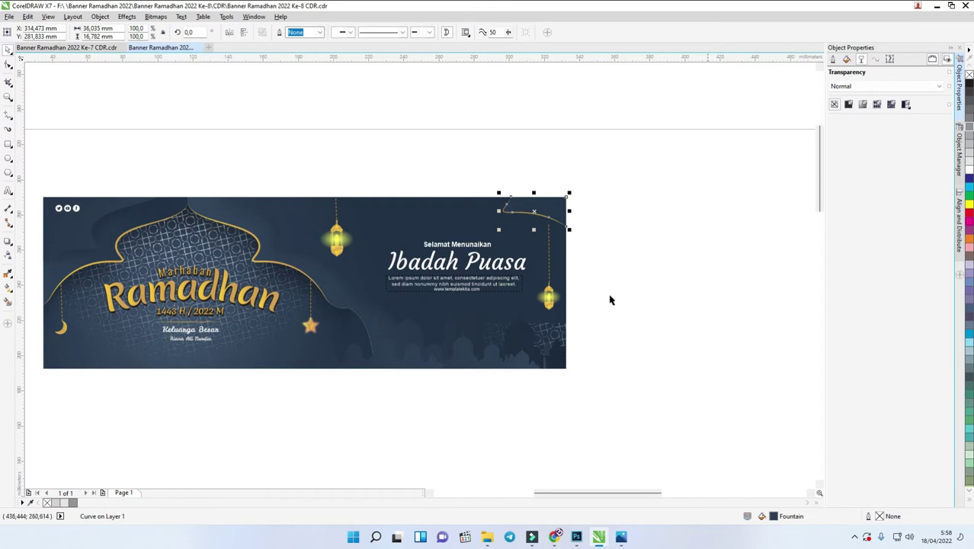
pyautogui.click(469, 348)
pyautogui.scroll(2, 468, 349)
pyautogui.scroll(4, 468, 348)
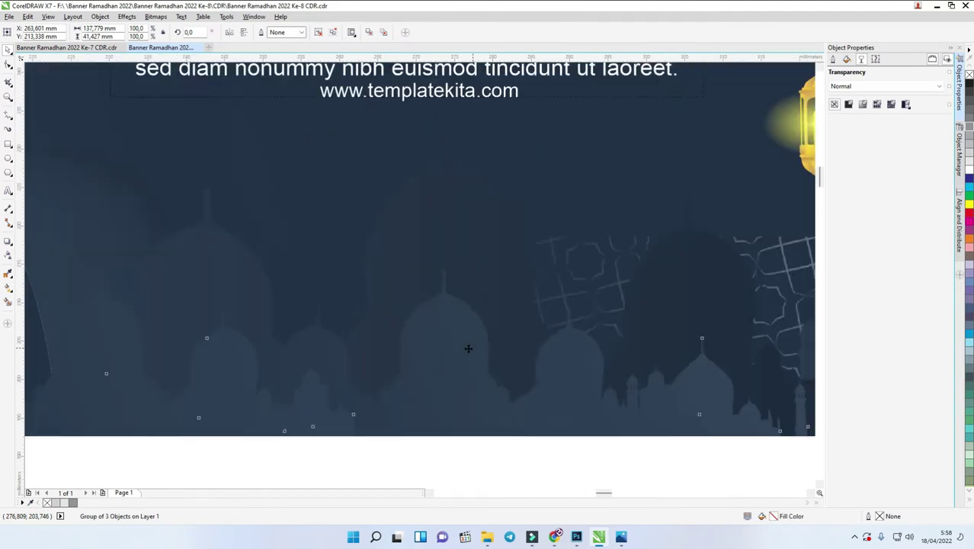
pyautogui.scroll(-3, 468, 348)
pyautogui.scroll(-2, 468, 348)
pyautogui.scroll(-2, 471, 358)
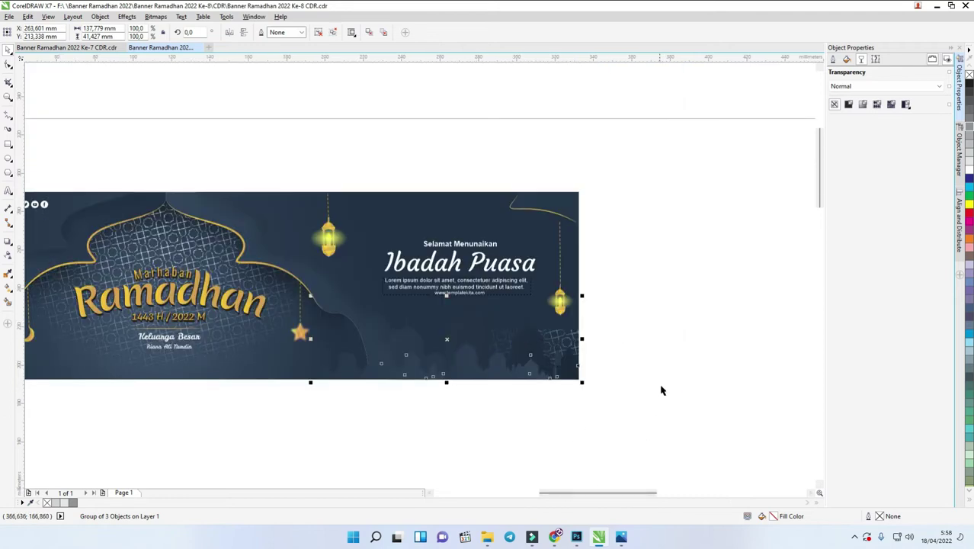
# Step: Switch to Photoshop and review the design and layer list of Banner Ramadhan 8 PSD-01.psd
pyautogui.click(579, 543)
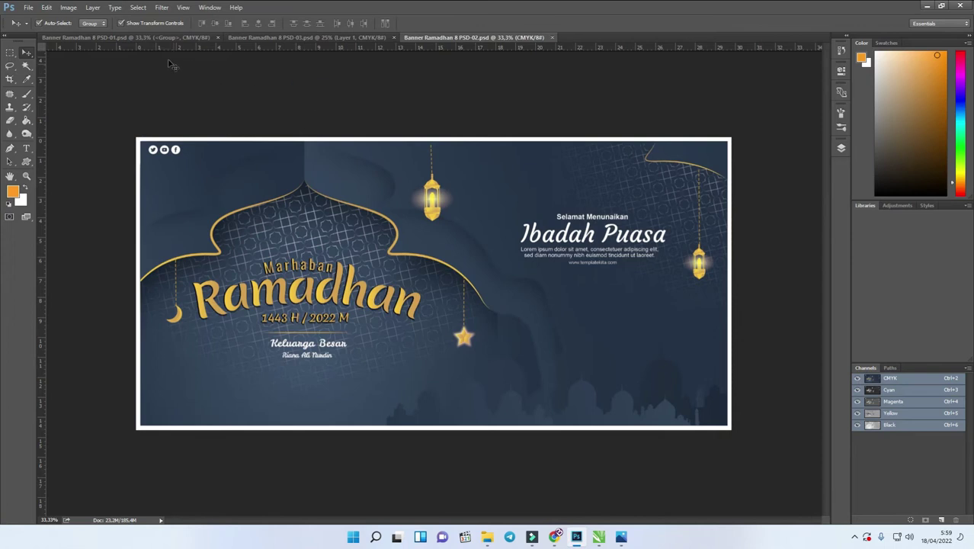
pyautogui.click(146, 38)
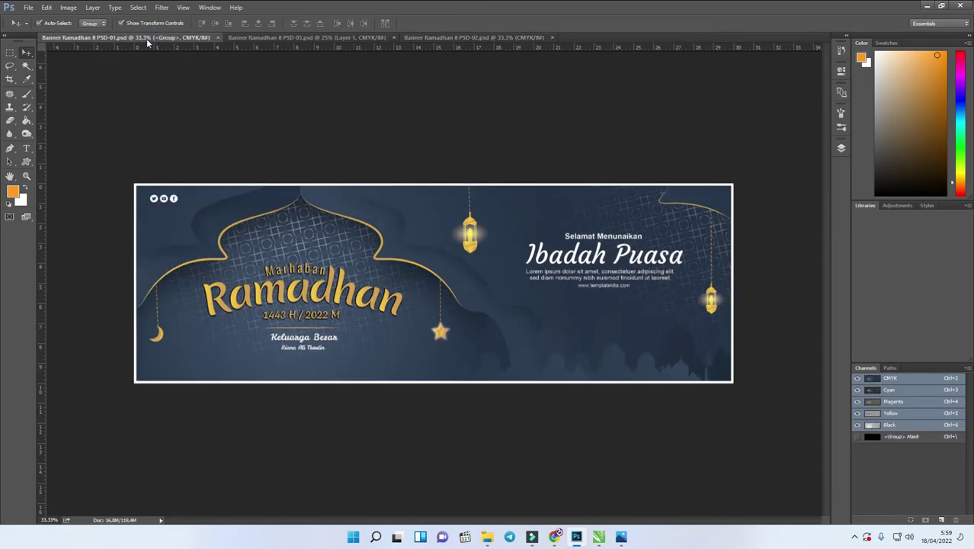
pyautogui.click(271, 159)
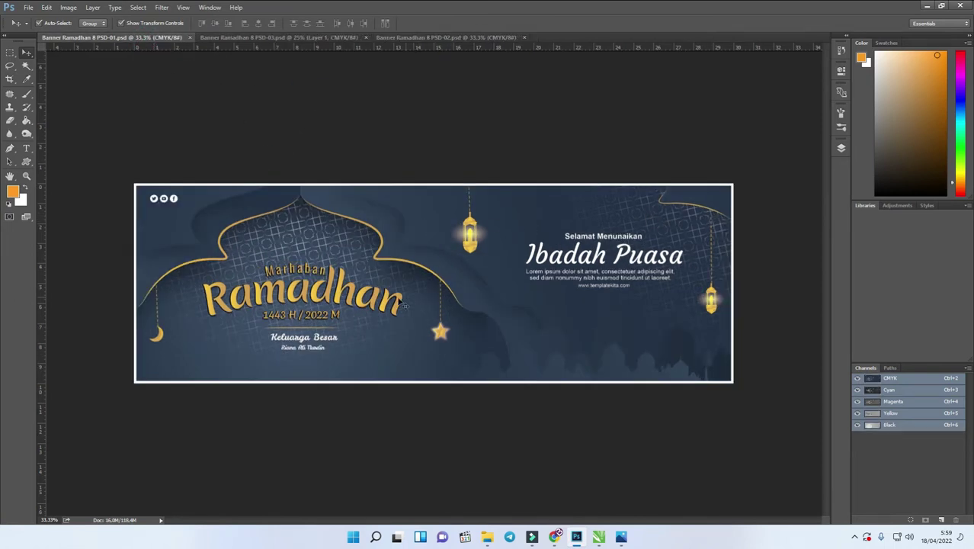
pyautogui.click(301, 303)
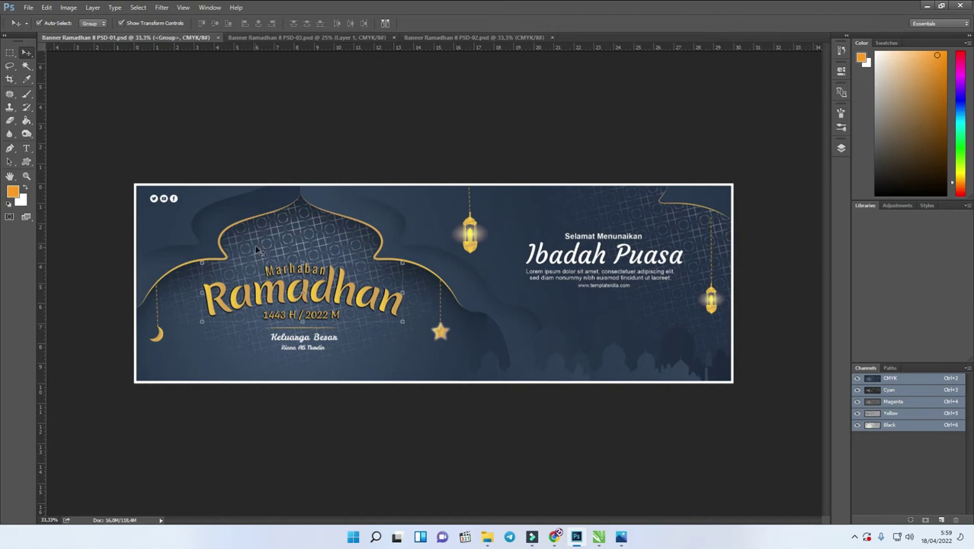
pyautogui.scroll(1, 427, 276)
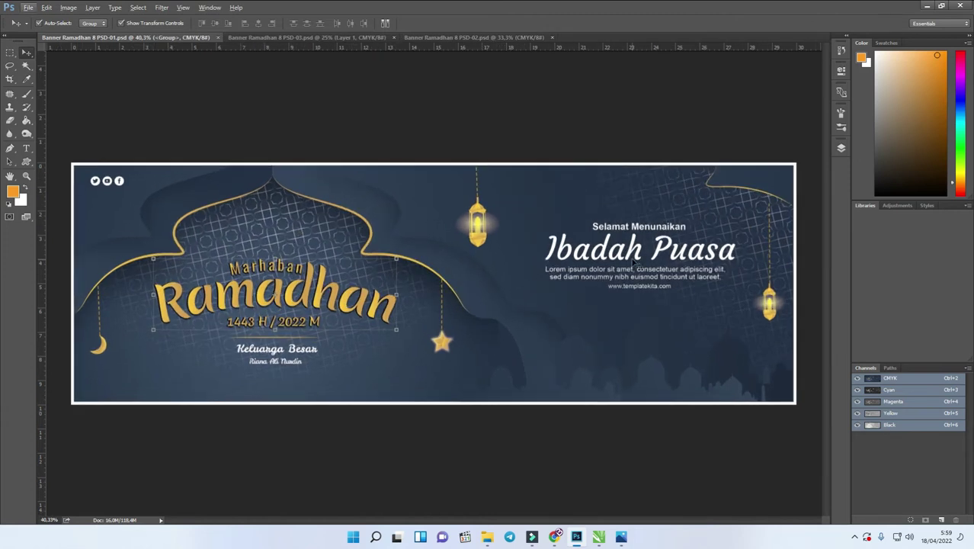
pyautogui.click(841, 146)
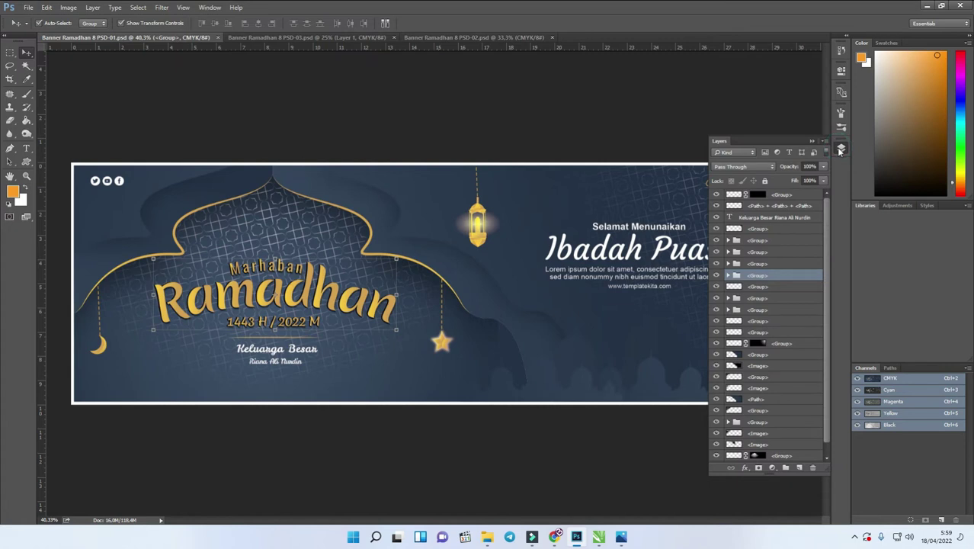
pyautogui.scroll(-1, 827, 261)
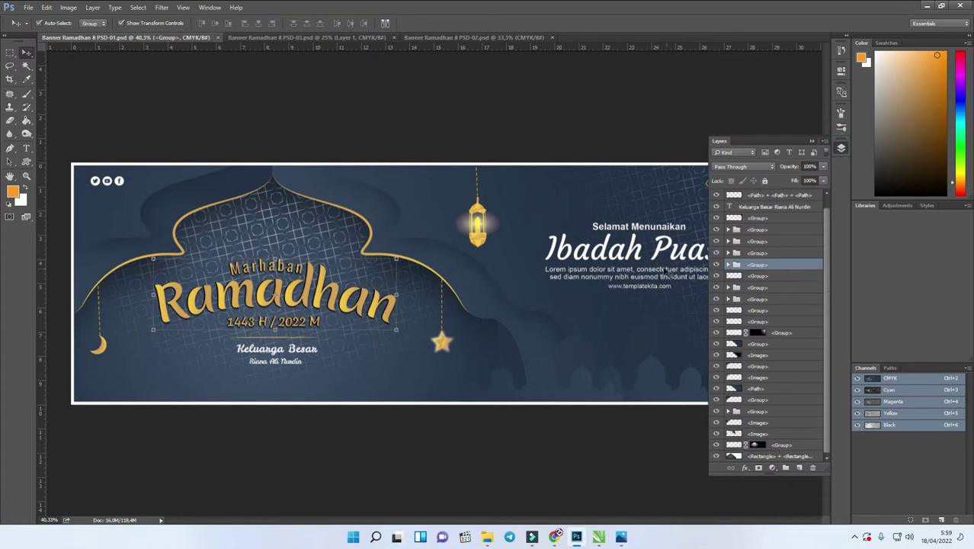
# Step: Ungroup the layer group that holds the "Selamat Menunaikan Ibadah Puasa" text block
pyautogui.click(638, 257)
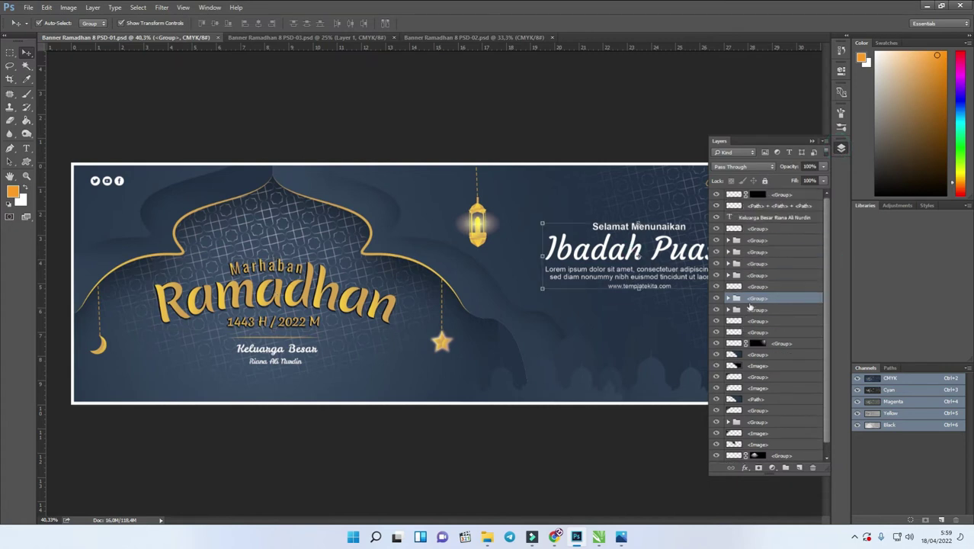
pyautogui.rightClick(767, 304)
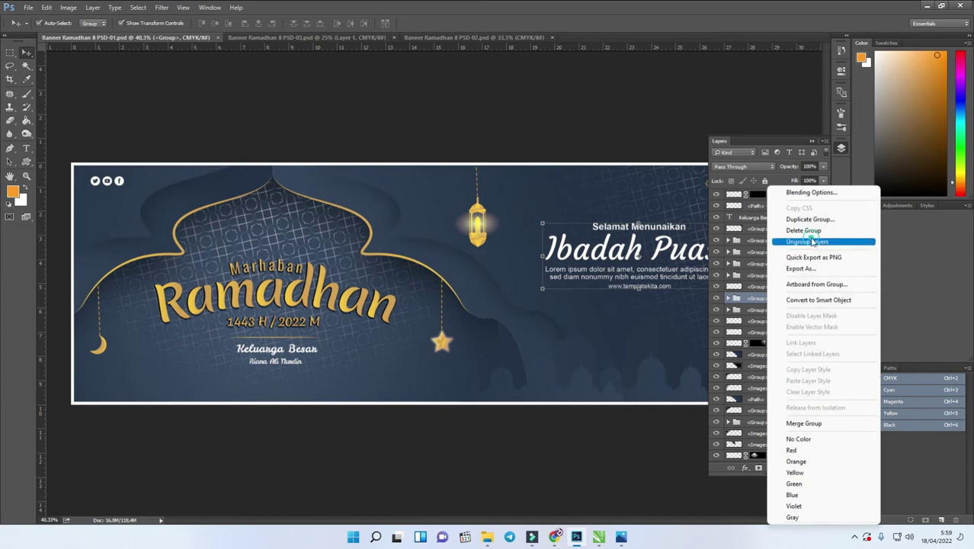
pyautogui.click(805, 238)
# Step: Check that the website, "Lorem ipsum" and "Selamat Menunaikan Ibadah Puasa" layers are editable text
pyautogui.click(743, 312)
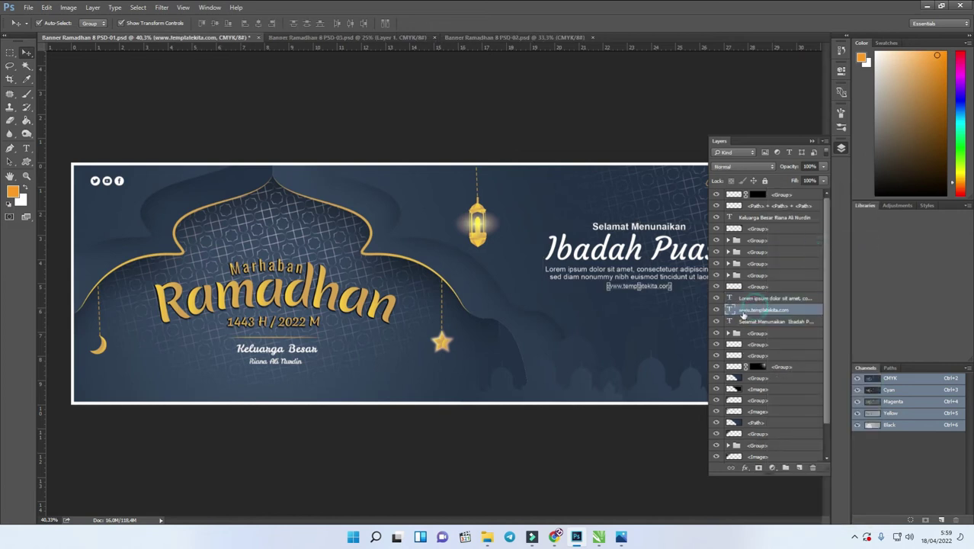
pyautogui.doubleClick(730, 310)
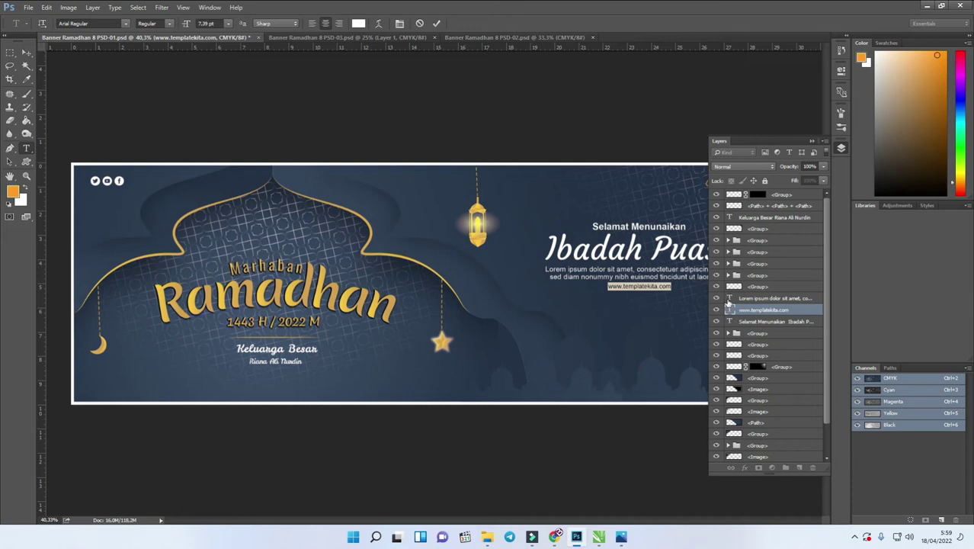
pyautogui.doubleClick(730, 298)
pyautogui.doubleClick(729, 321)
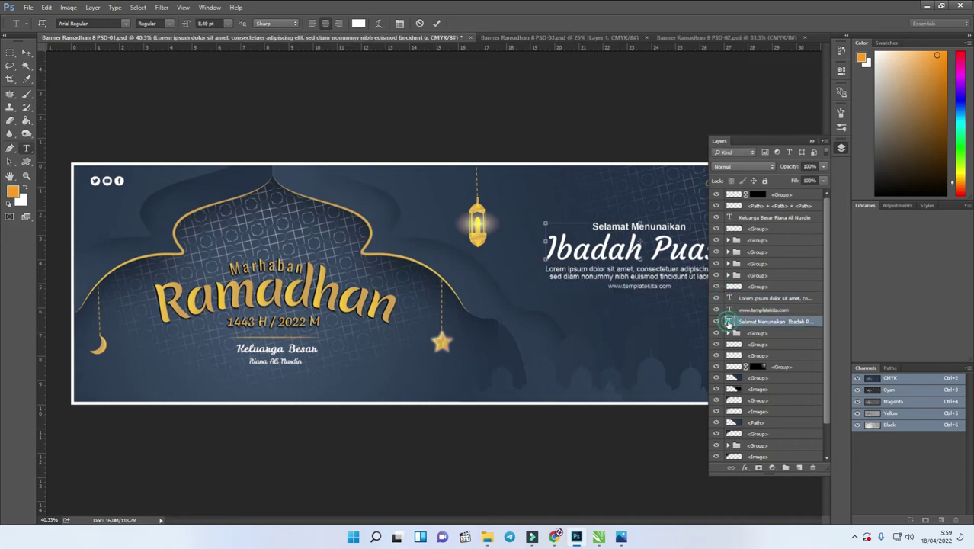
pyautogui.click(26, 52)
pyautogui.click(813, 139)
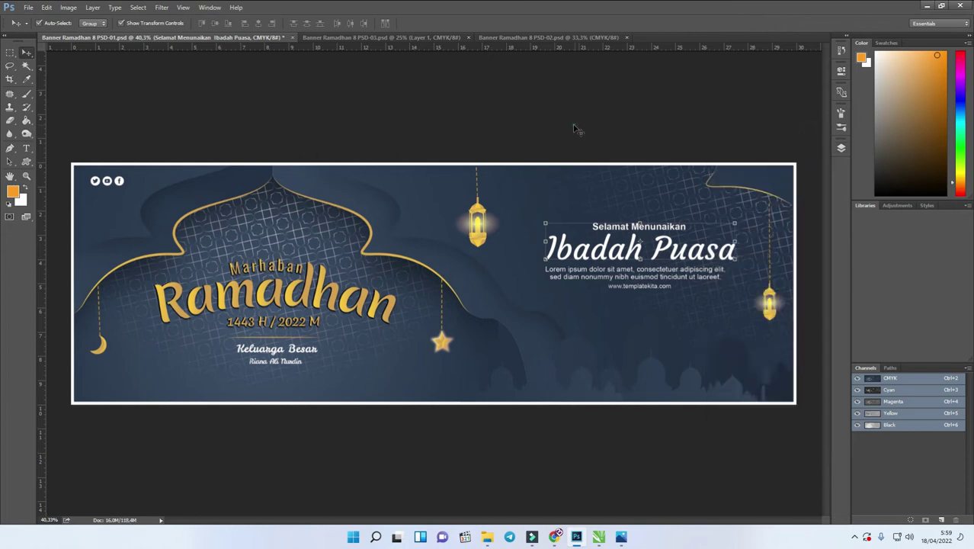
# Step: Examine the gold "Marhaban Ramadhan" title and its surroundings in close-up and in the whole banner
pyautogui.click(573, 124)
pyautogui.hotkey('ctrl', '0')
pyautogui.scroll(6, 299, 334)
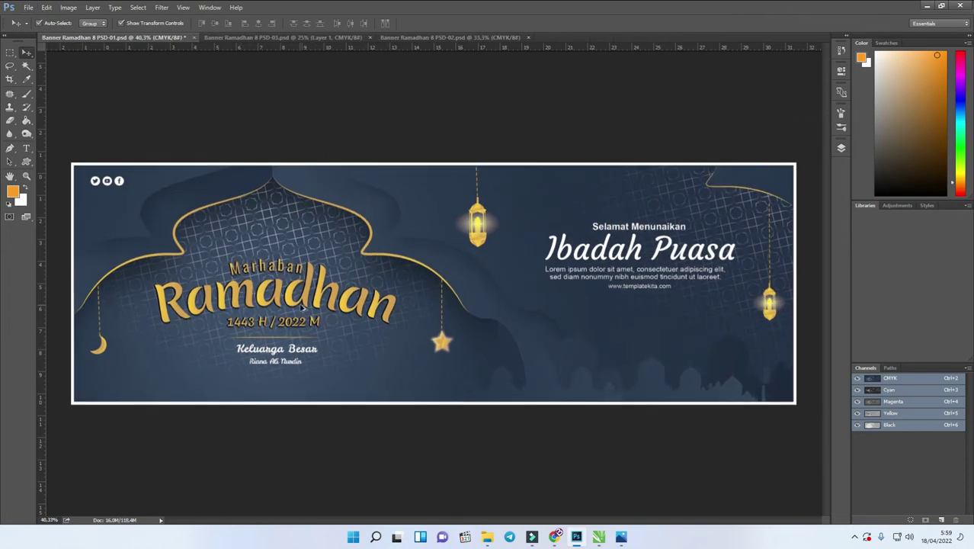
pyautogui.scroll(5, 307, 306)
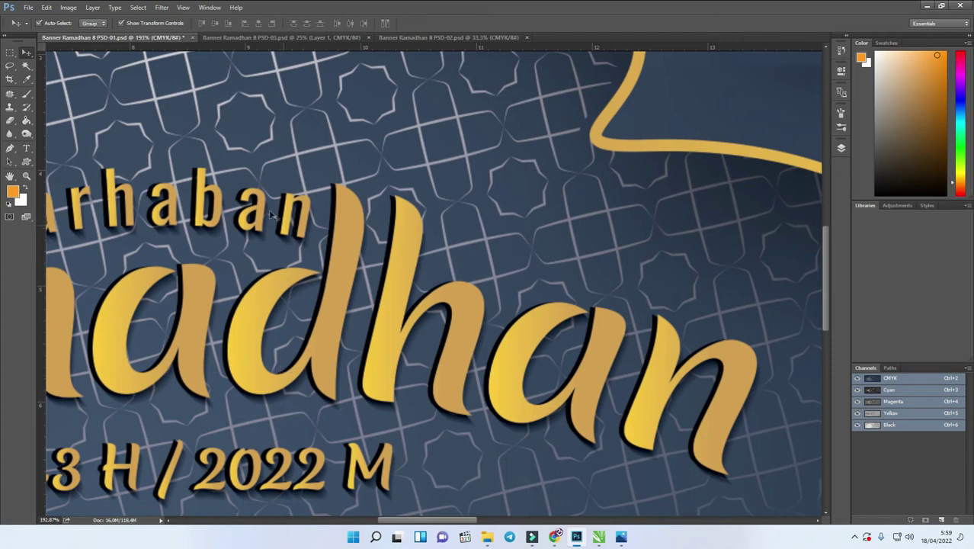
pyautogui.scroll(-5, 350, 242)
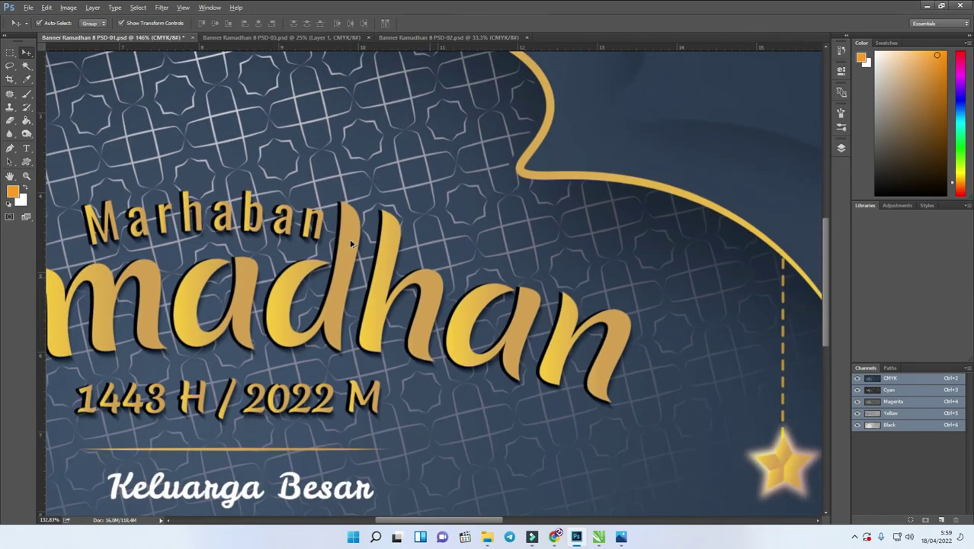
pyautogui.scroll(-4, 349, 242)
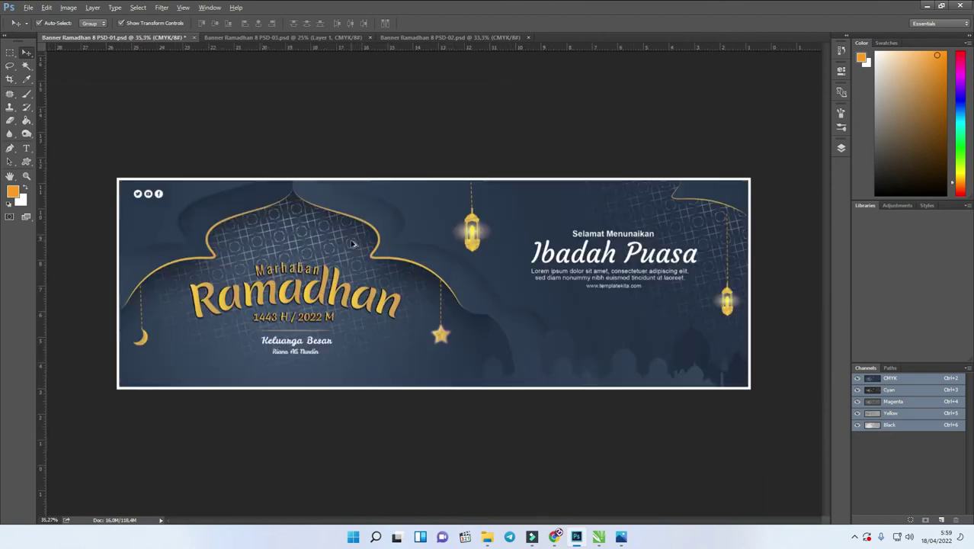
pyautogui.scroll(-1, 352, 243)
# Step: Check the transform bounds of the upper-right corner ornament and look through the banner's layer stack
pyautogui.click(664, 202)
pyautogui.hotkey('ctrl', 't')
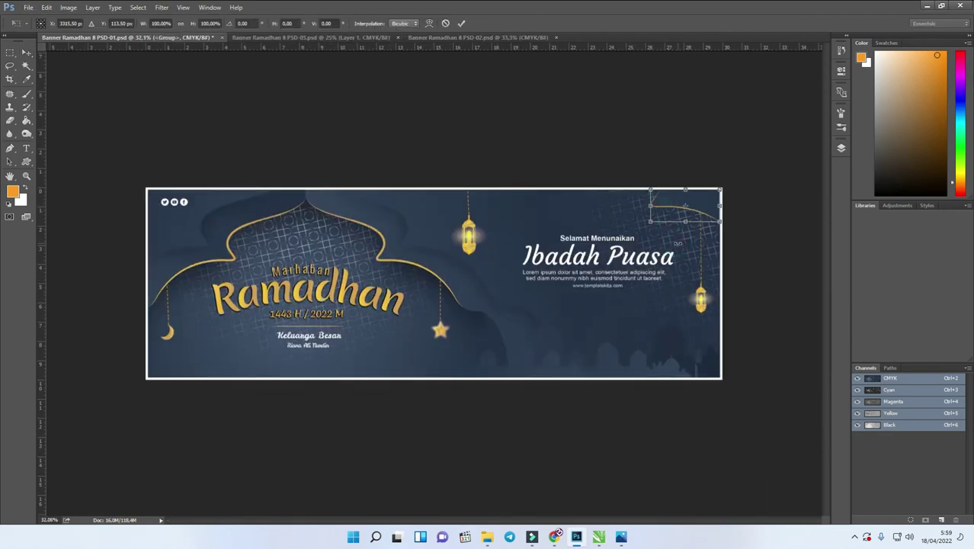
pyautogui.press('Return')
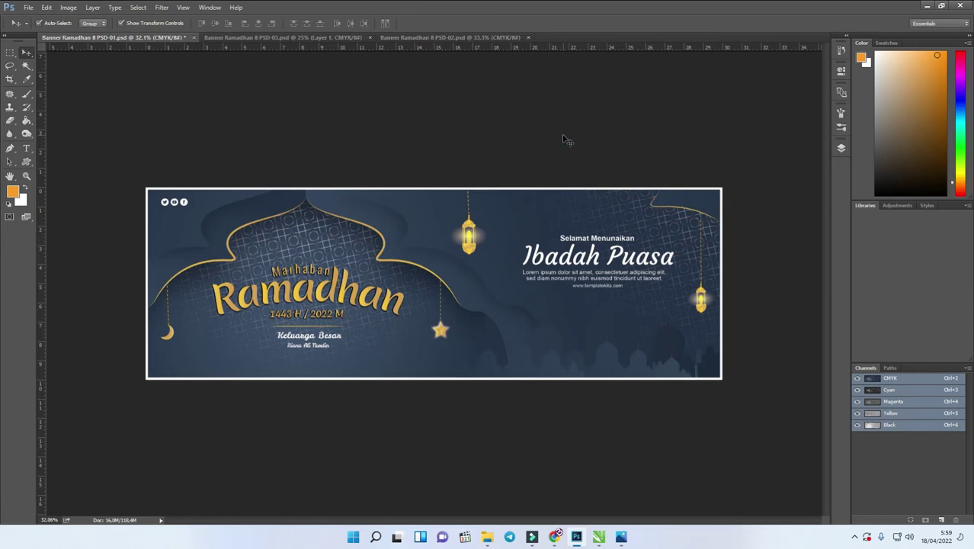
pyautogui.click(840, 147)
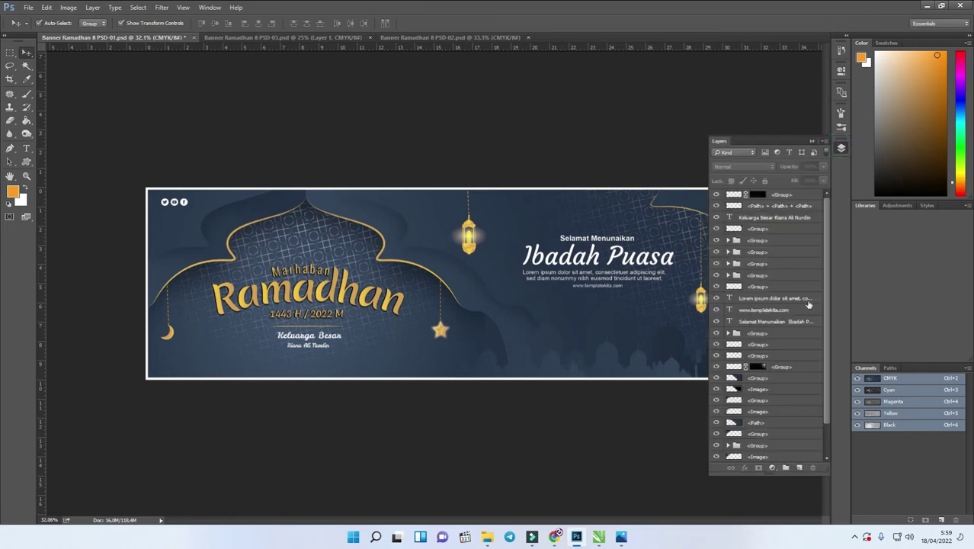
pyautogui.scroll(-1, 827, 336)
pyautogui.scroll(1, 818, 319)
pyautogui.click(811, 143)
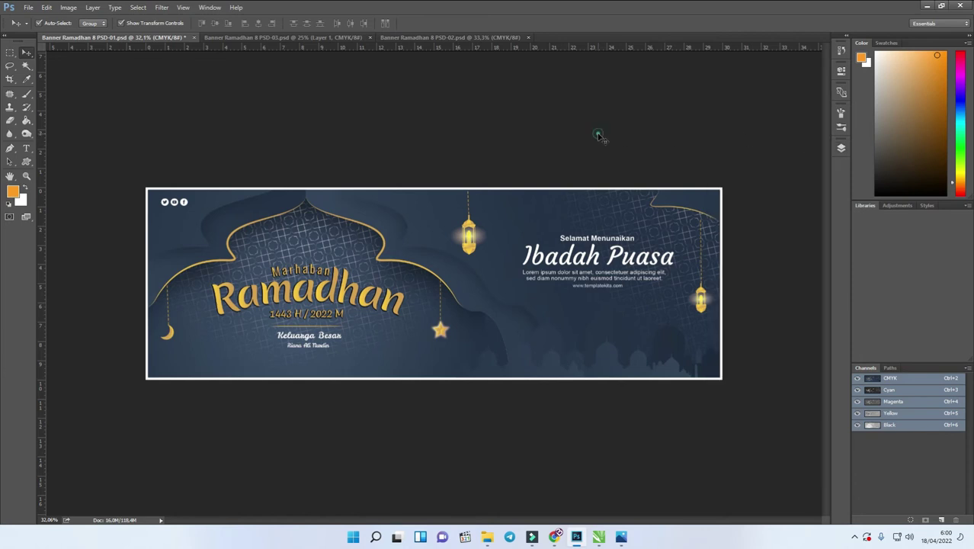
pyautogui.click(840, 149)
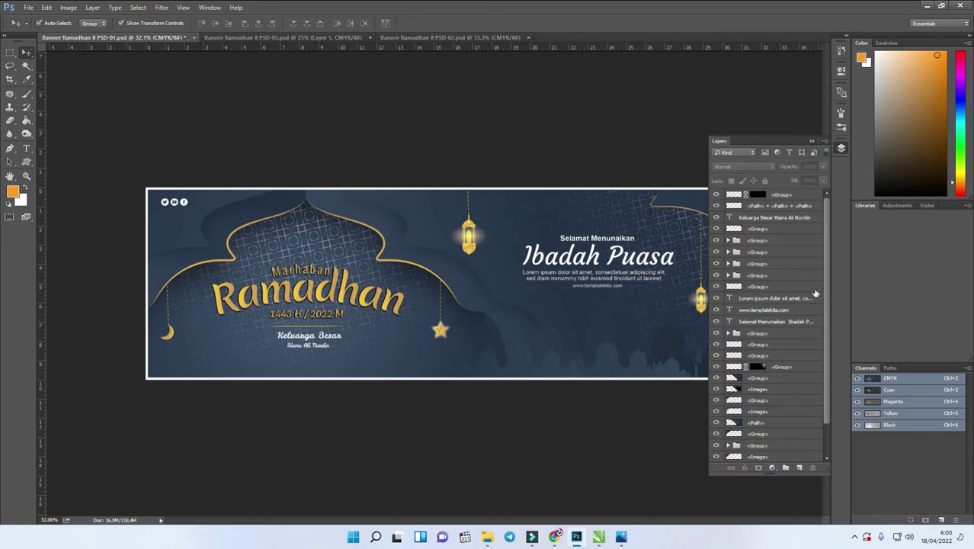
pyautogui.scroll(-1, 822, 302)
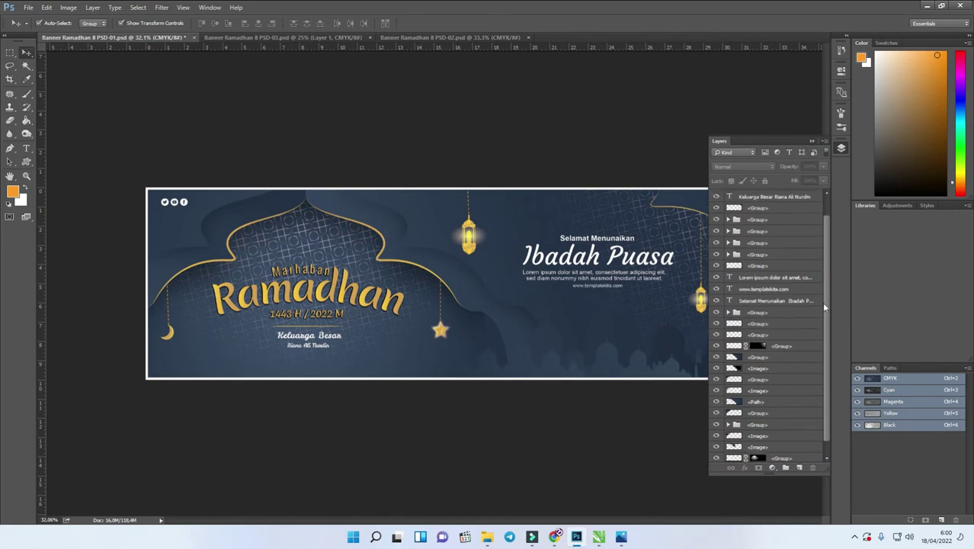
pyautogui.scroll(-1, 826, 311)
# Step: Add a Hue/Saturation adjustment layer above the mosque silhouette group and set its hue to -35
pyautogui.click(770, 301)
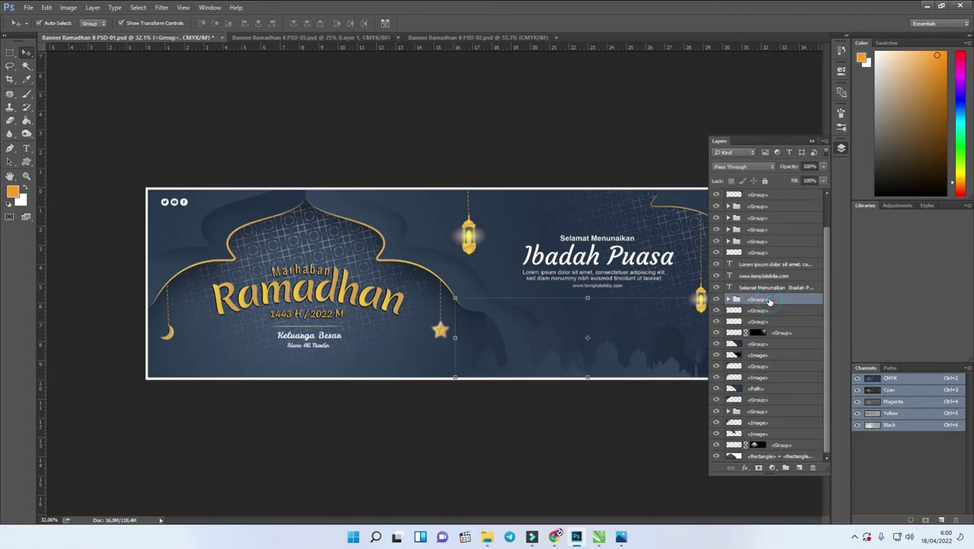
pyautogui.click(716, 301)
pyautogui.click(716, 300)
pyautogui.click(772, 468)
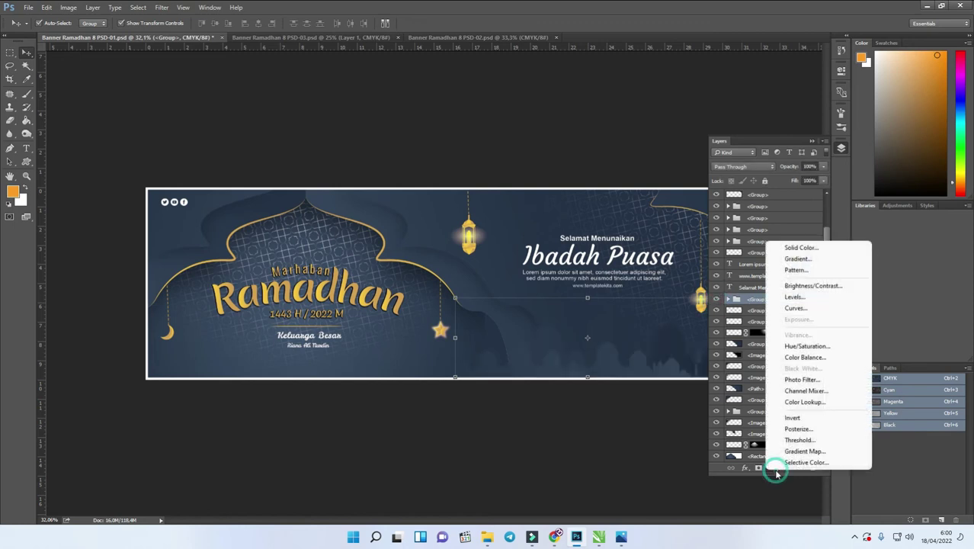
pyautogui.click(790, 348)
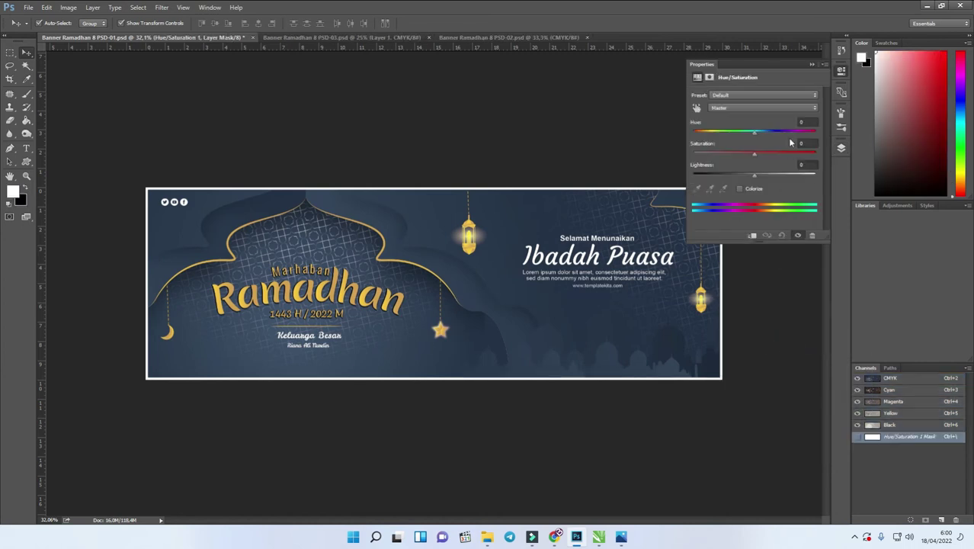
pyautogui.moveTo(759, 136); pyautogui.dragTo(734, 137)
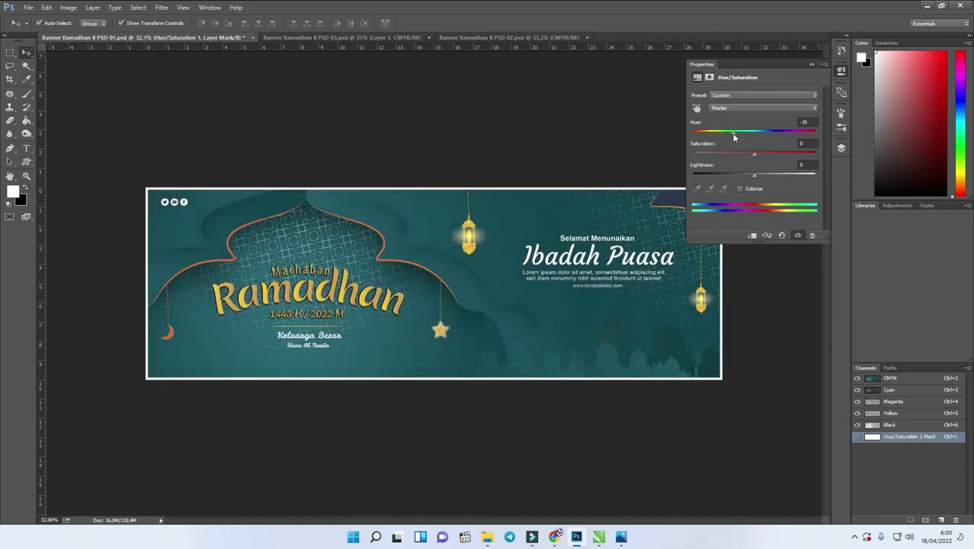
# Step: Move the Hue/Saturation layer down directly above the right-hand background layer and clip it to that layer
pyautogui.click(840, 147)
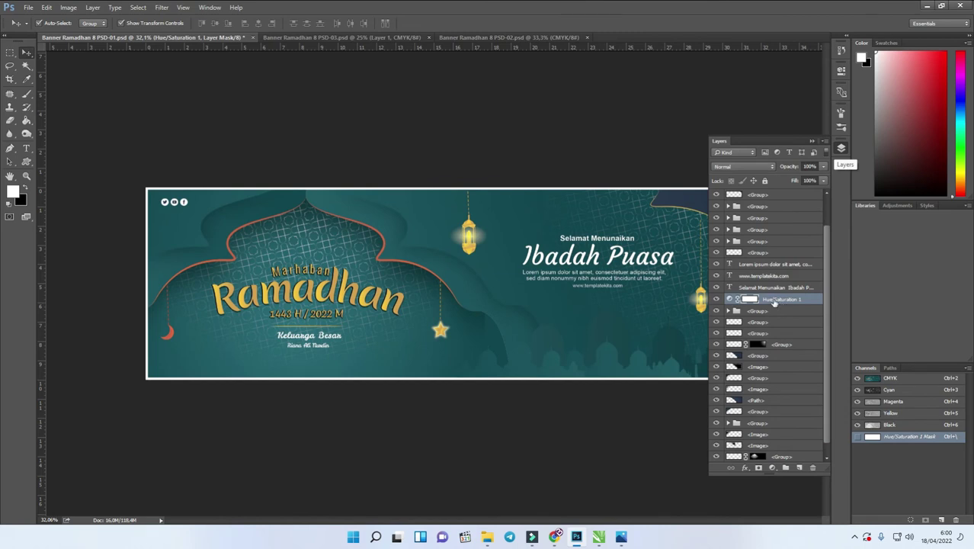
pyautogui.moveTo(782, 301); pyautogui.dragTo(789, 357)
pyautogui.rightClick(790, 336)
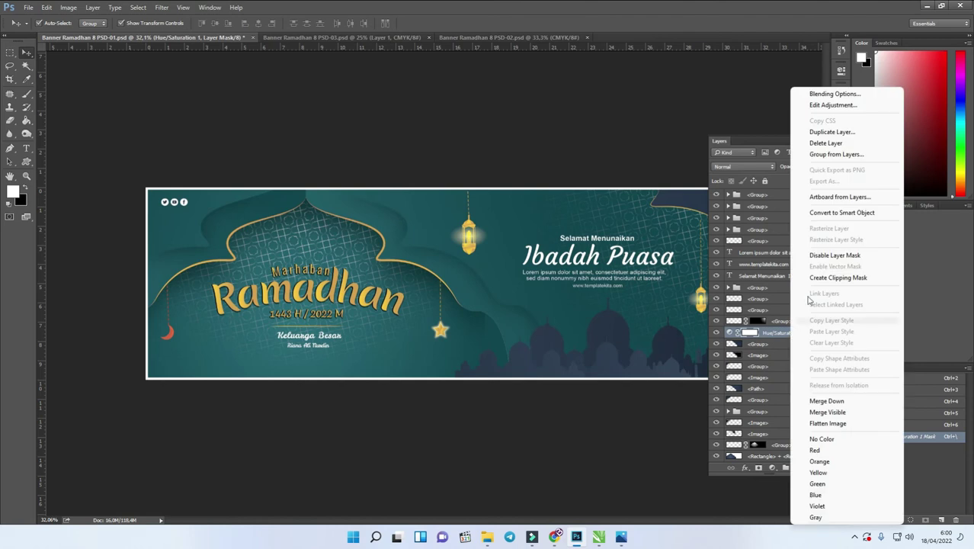
pyautogui.click(853, 277)
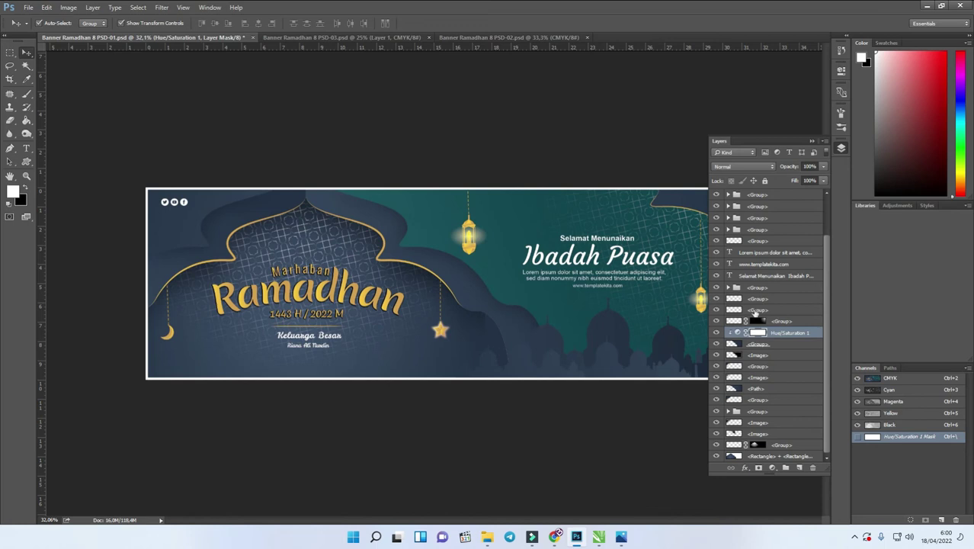
# Step: Set the hue of the clipped Hue/Saturation adjustment to -56
pyautogui.doubleClick(737, 334)
pyautogui.moveTo(738, 135)
pyautogui.mouseDown()
pyautogui.moveTo(796, 134)
pyautogui.moveTo(725, 138)
pyautogui.mouseUp()
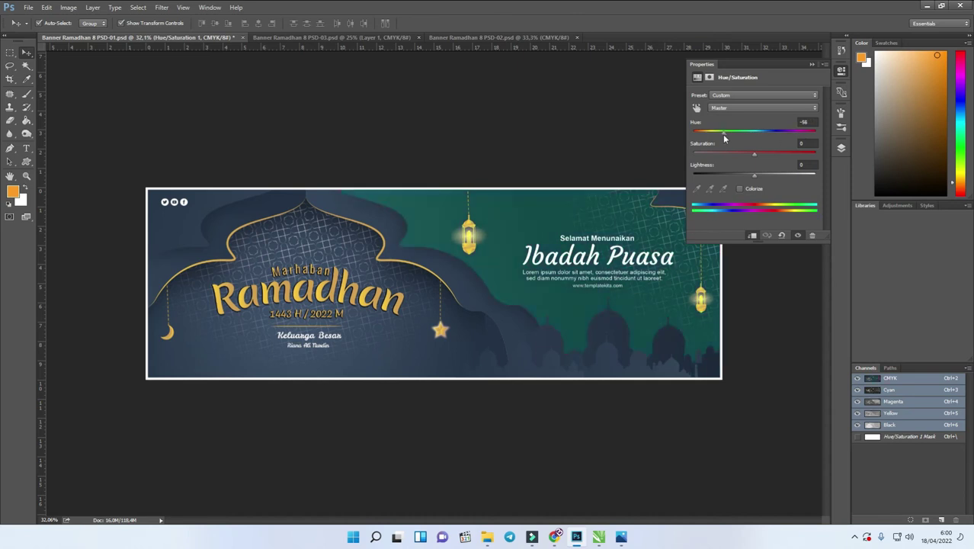
pyautogui.click(841, 148)
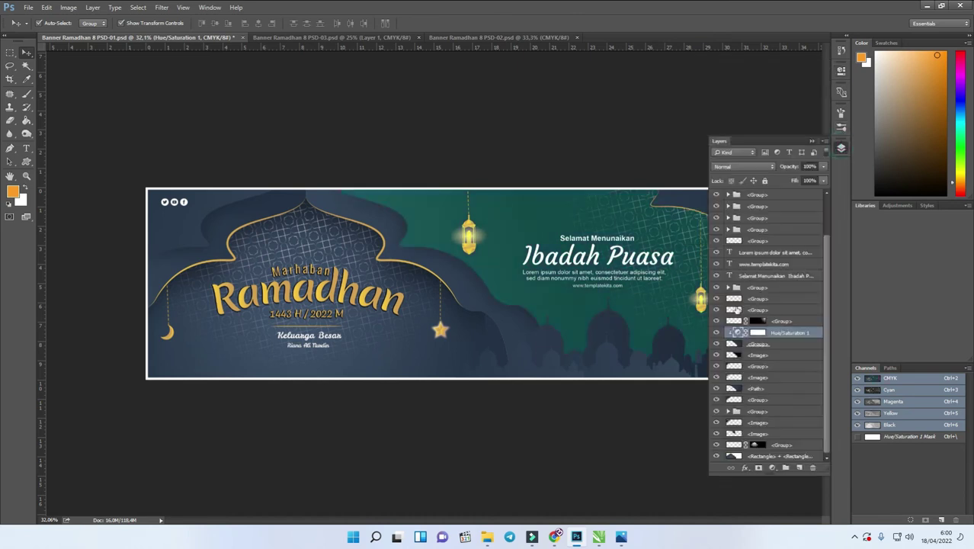
# Step: Hide the clipped Hue/Saturation adjustment layer so the banner shows its original blue background
pyautogui.click(716, 333)
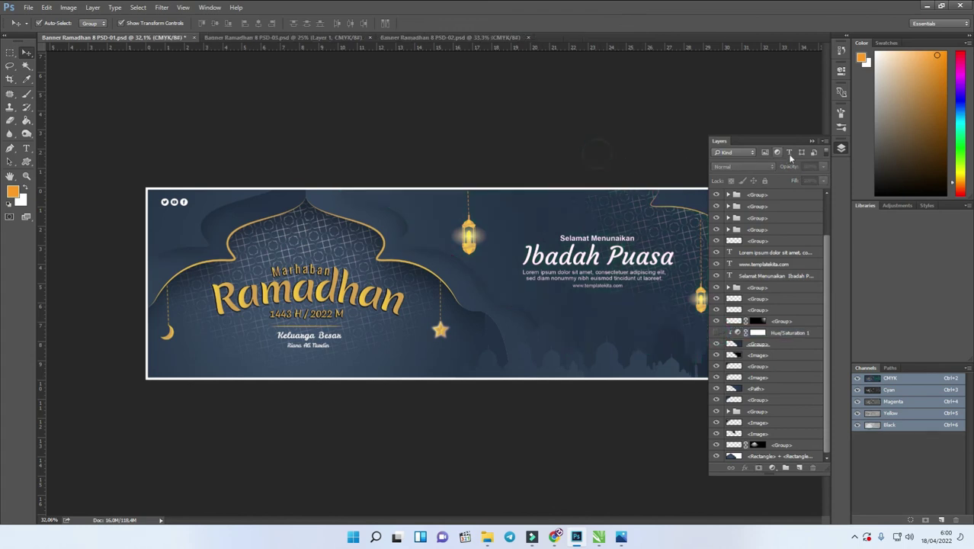
pyautogui.click(811, 141)
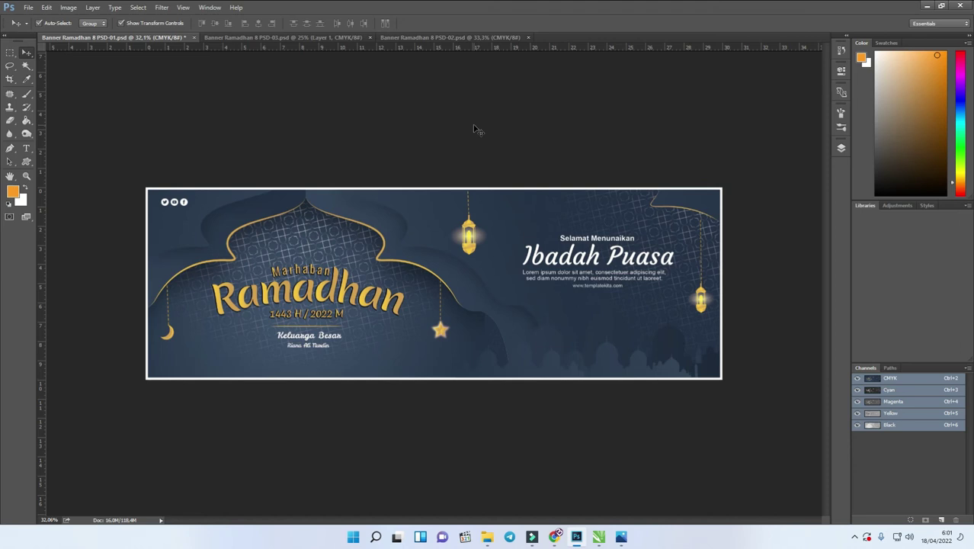
pyautogui.scroll(-1, 423, 192)
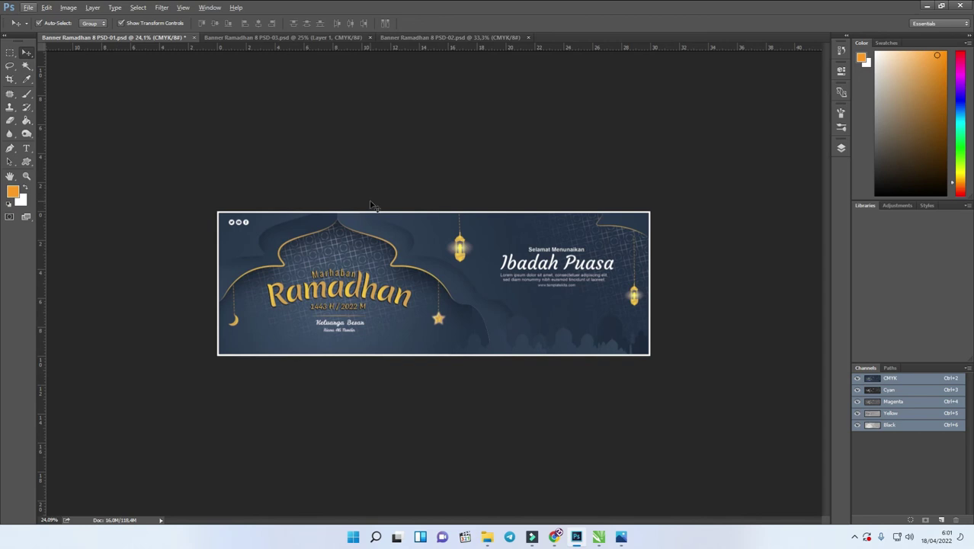
# Step: Extend the canvas relative to its current size by 300 cm in width and 100 cm in height, anchored at the centre
pyautogui.click(74, 9)
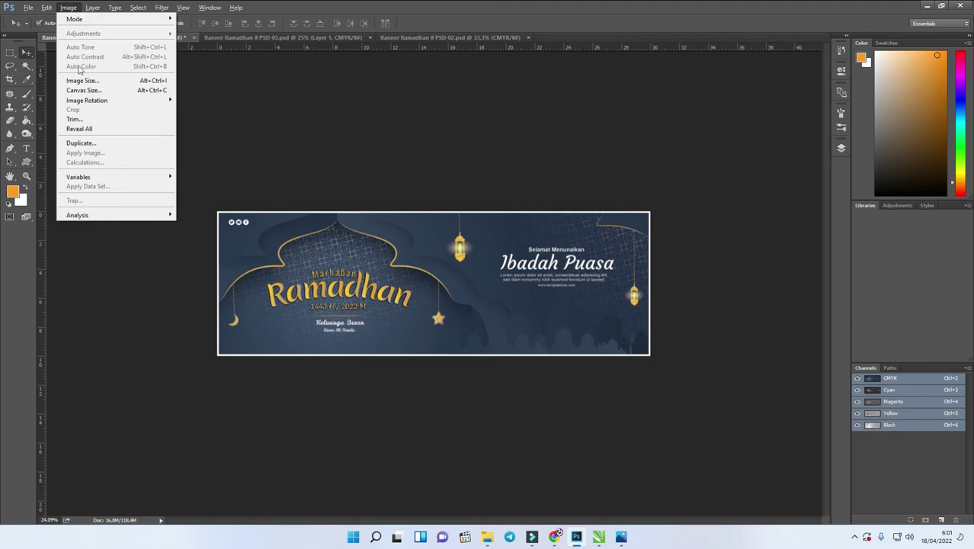
pyautogui.click(115, 90)
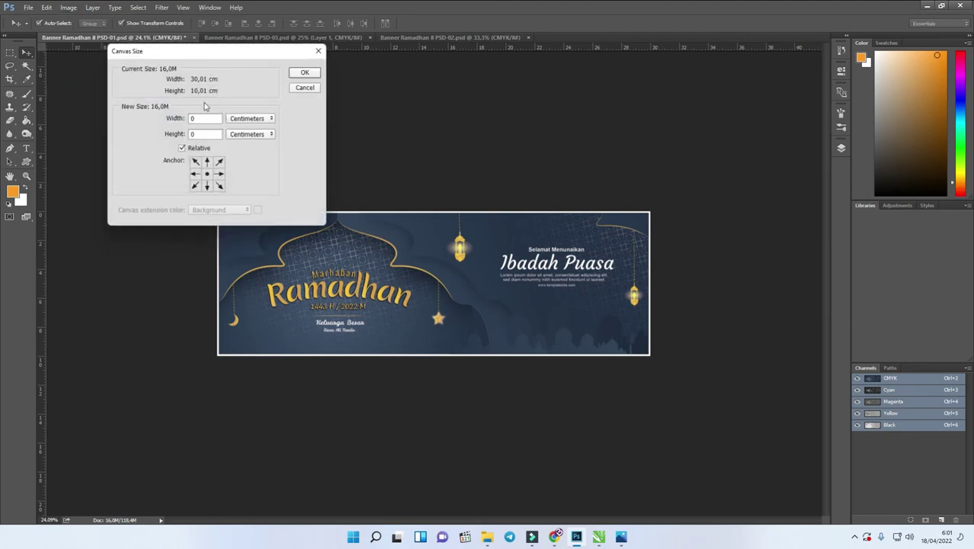
pyautogui.doubleClick(216, 119)
pyautogui.write('300')
pyautogui.press('Tab')
pyautogui.click(314, 75)
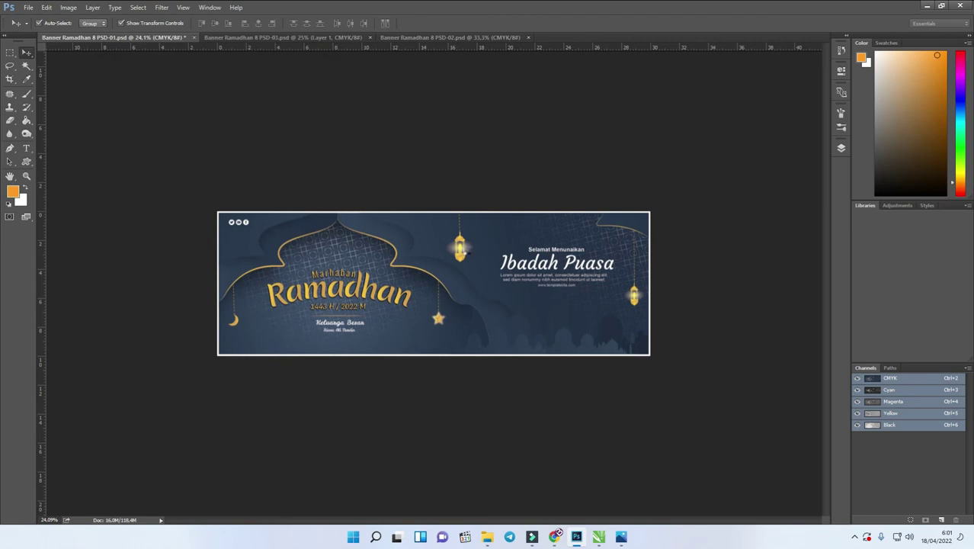
pyautogui.scroll(-3, 458, 250)
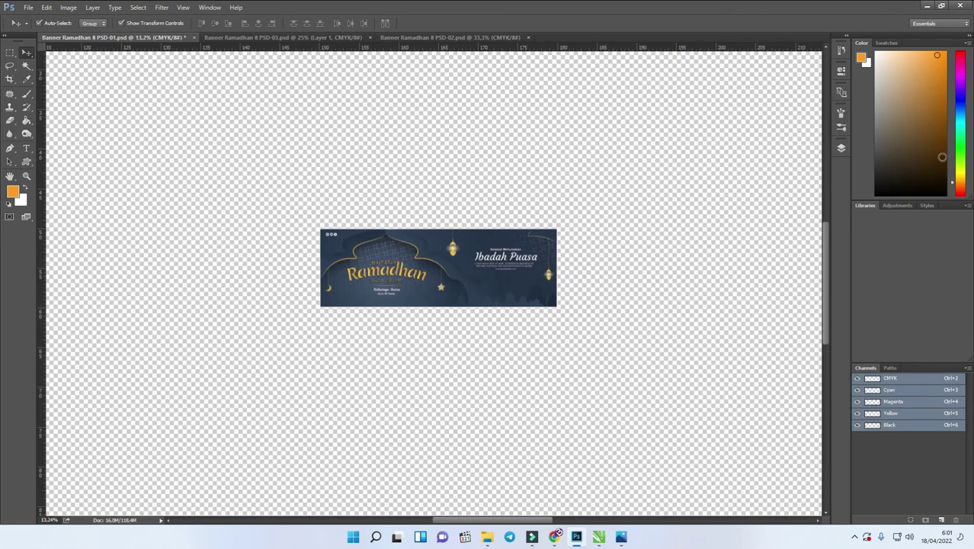
# Step: Select every layer from the topmost path layer to the bottom rectangle layer and put them all into one group
pyautogui.click(842, 148)
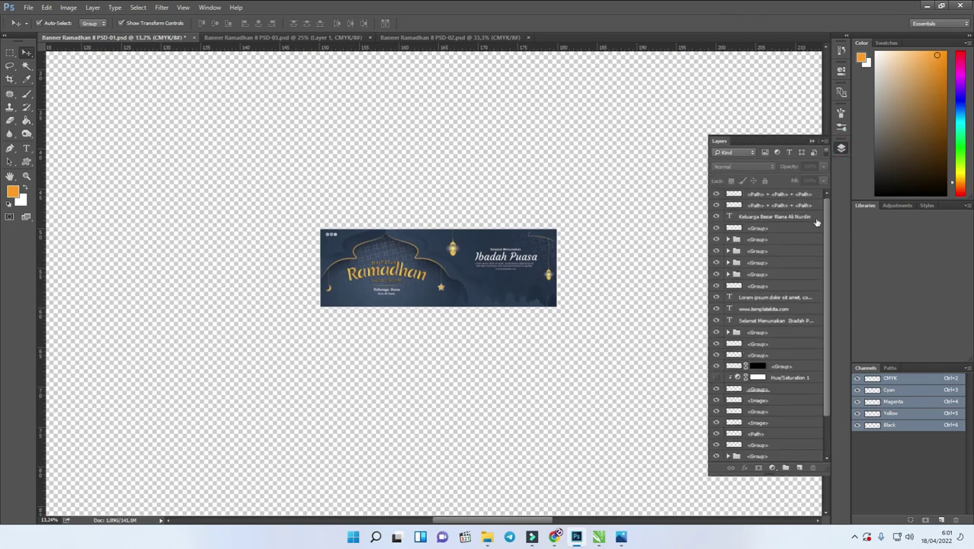
pyautogui.click(793, 197)
pyautogui.scroll(-2, 828, 217)
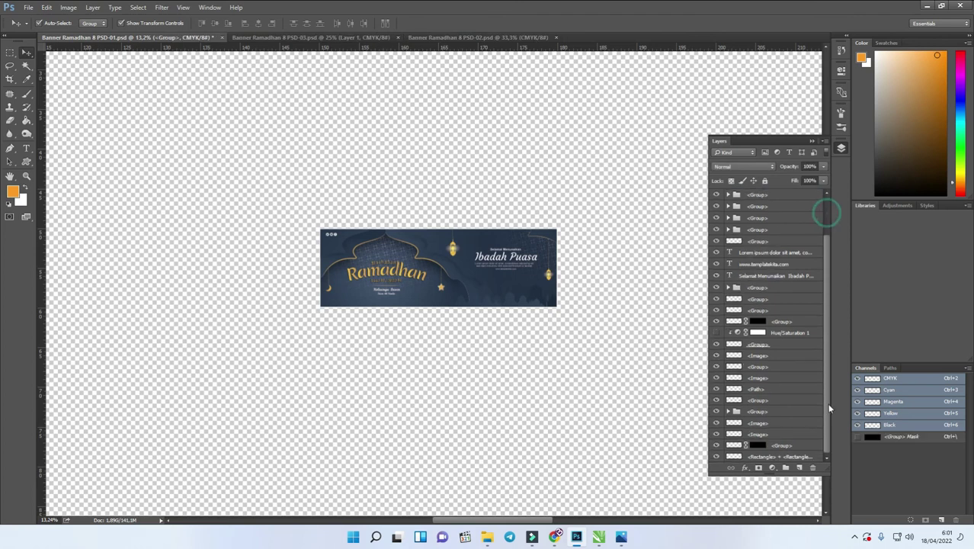
pyautogui.keyDown('shift'); pyautogui.click(809, 457); pyautogui.keyUp('shift')
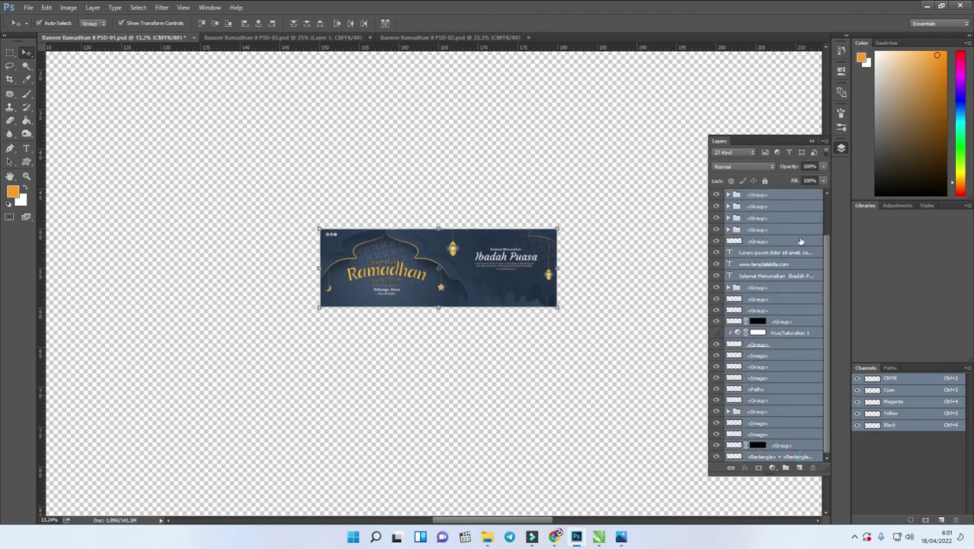
pyautogui.scroll(2, 800, 240)
pyautogui.click(786, 467)
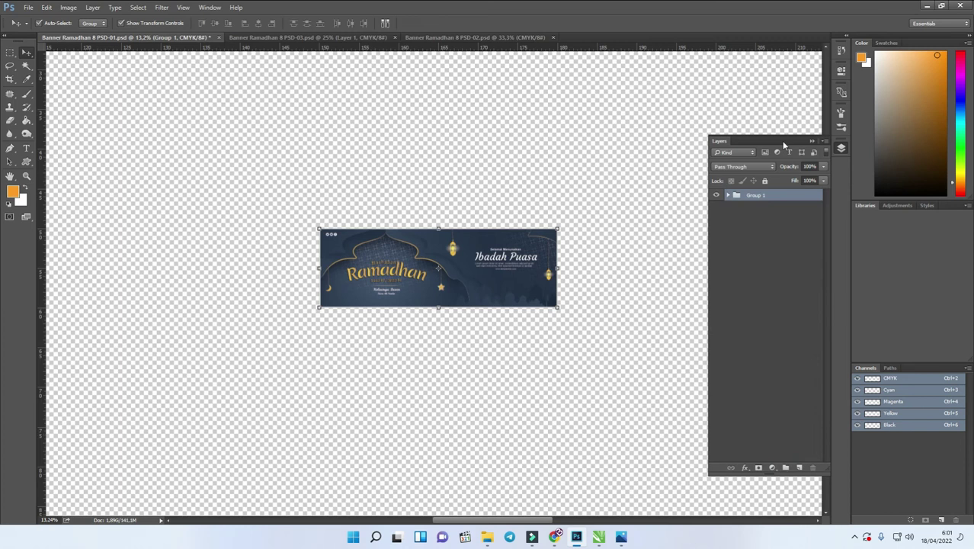
pyautogui.click(812, 142)
# Step: Scale the banner group proportionally from its centre to about 1101.6% so it fills the enlarged canvas
pyautogui.scroll(-8, 558, 170)
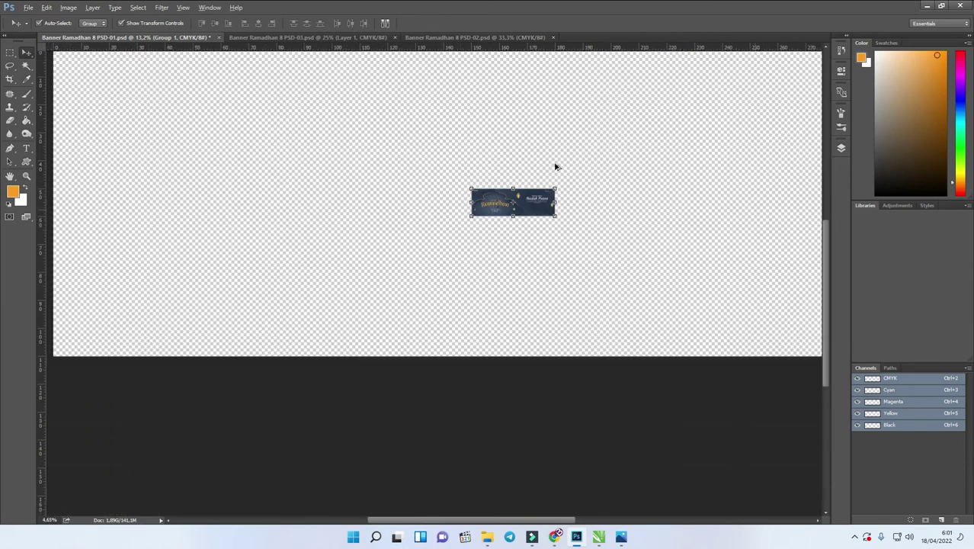
pyautogui.moveTo(455, 277); pyautogui.dragTo(660, 214)
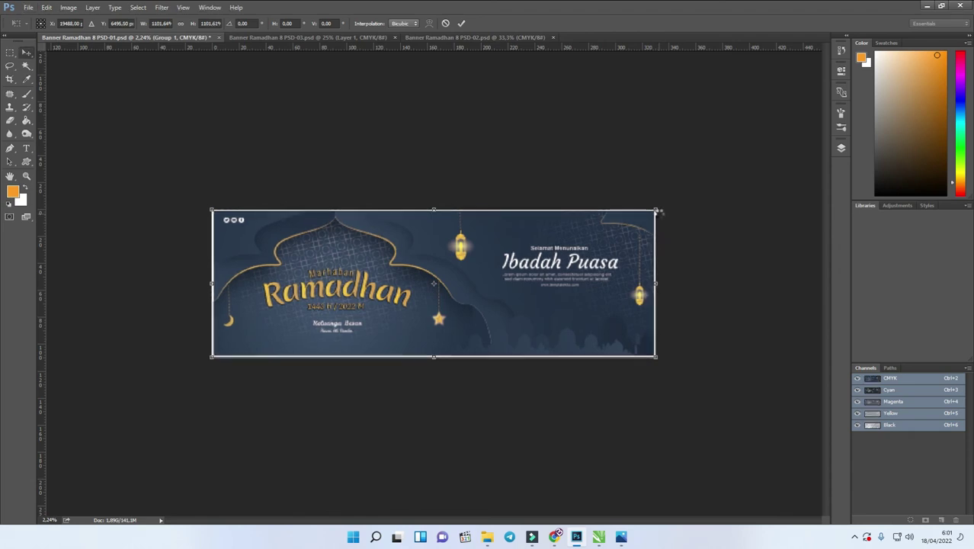
pyautogui.press('Return')
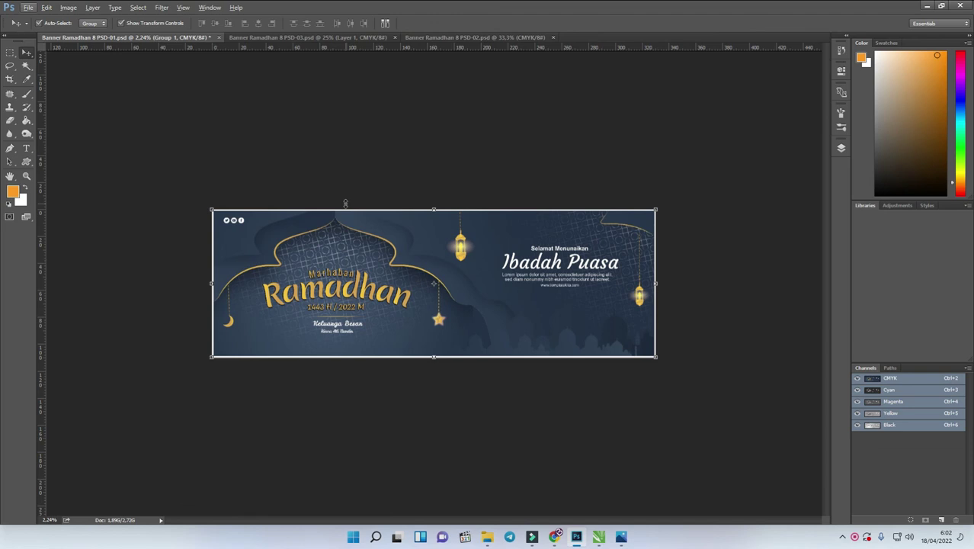
# Step: Examine the enlarged banner's arch outline, geometric pattern and lettering up close for sharpness, and deselect the group
pyautogui.scroll(5, 273, 259)
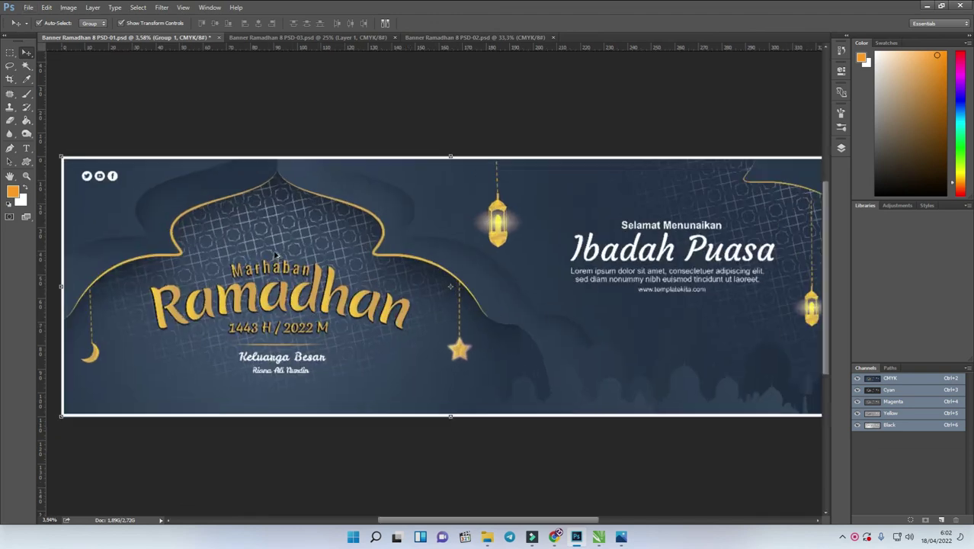
pyautogui.scroll(3, 275, 254)
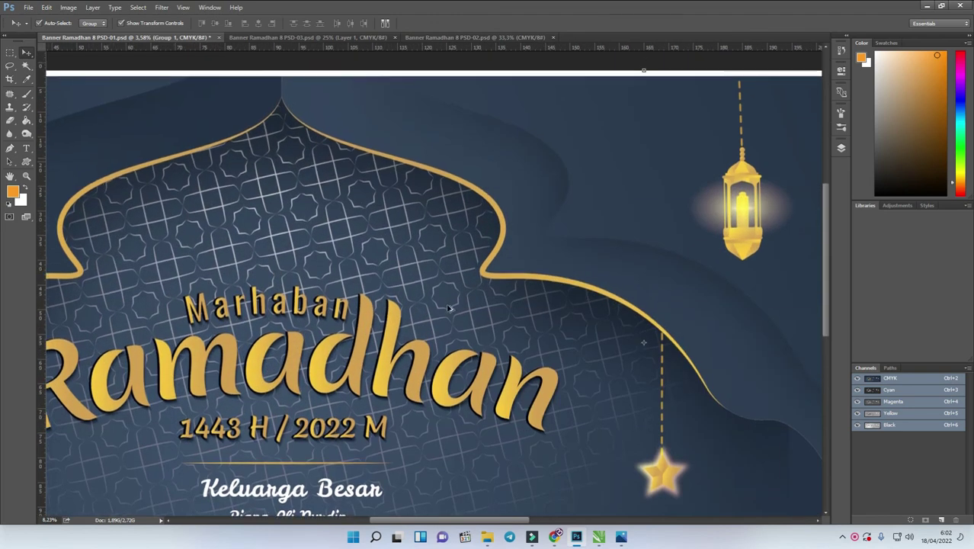
pyautogui.scroll(3, 410, 195)
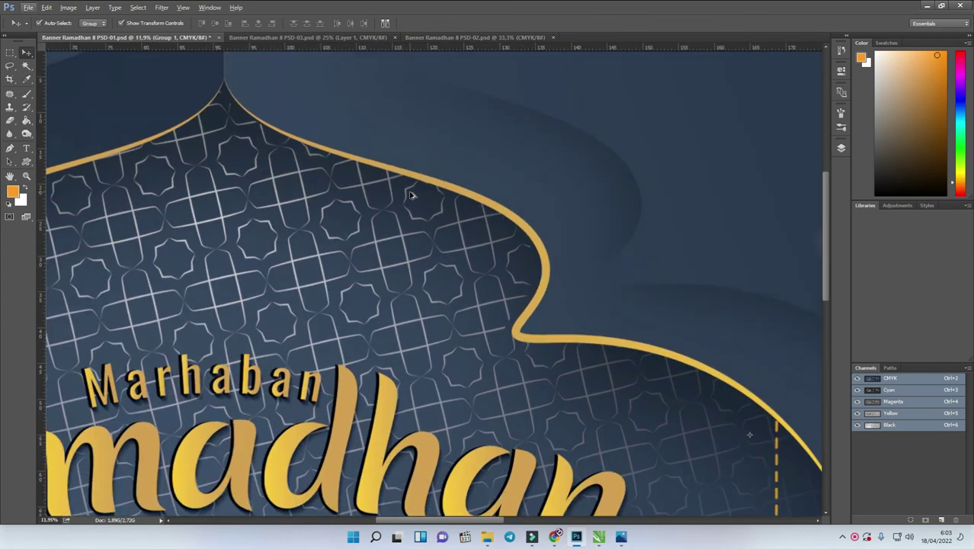
pyautogui.scroll(1, 410, 195)
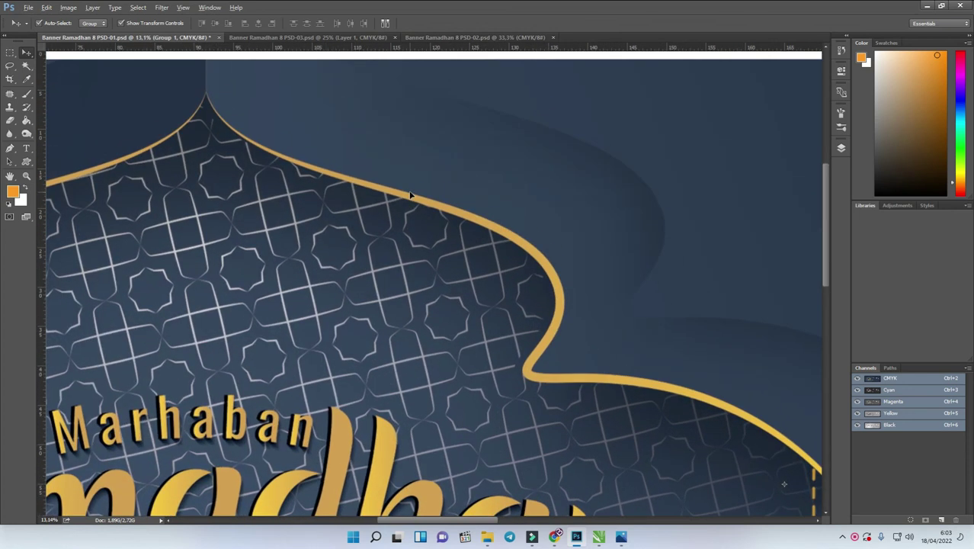
pyautogui.scroll(-10, 410, 195)
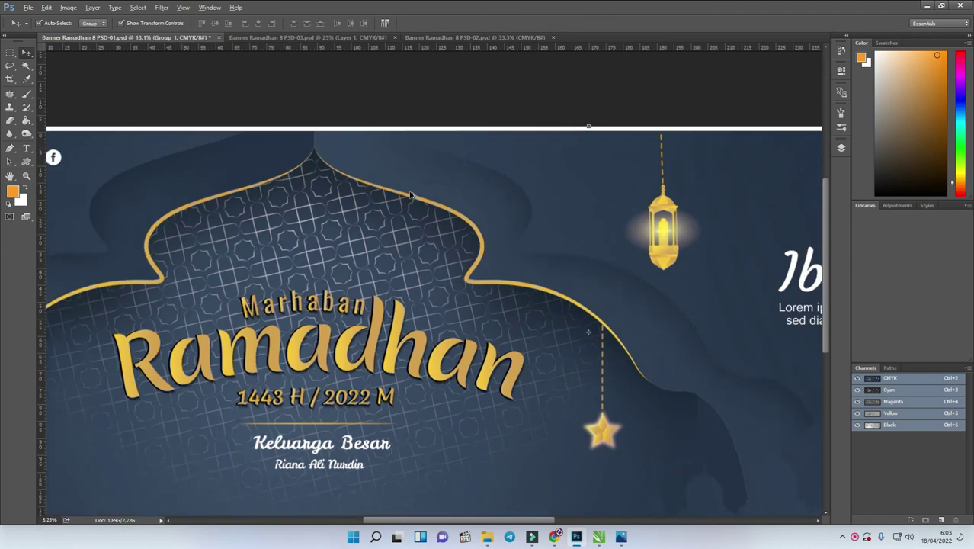
pyautogui.scroll(-2, 410, 195)
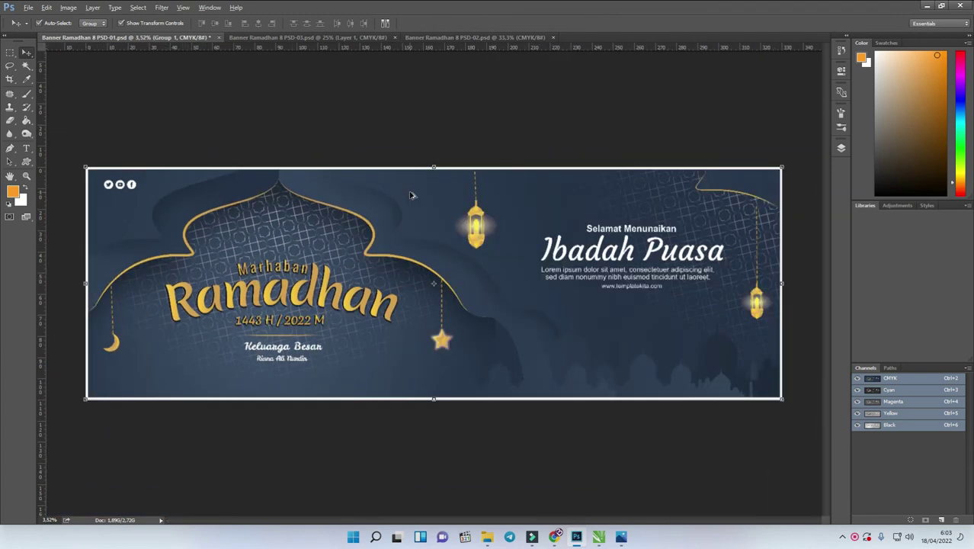
pyautogui.click(484, 132)
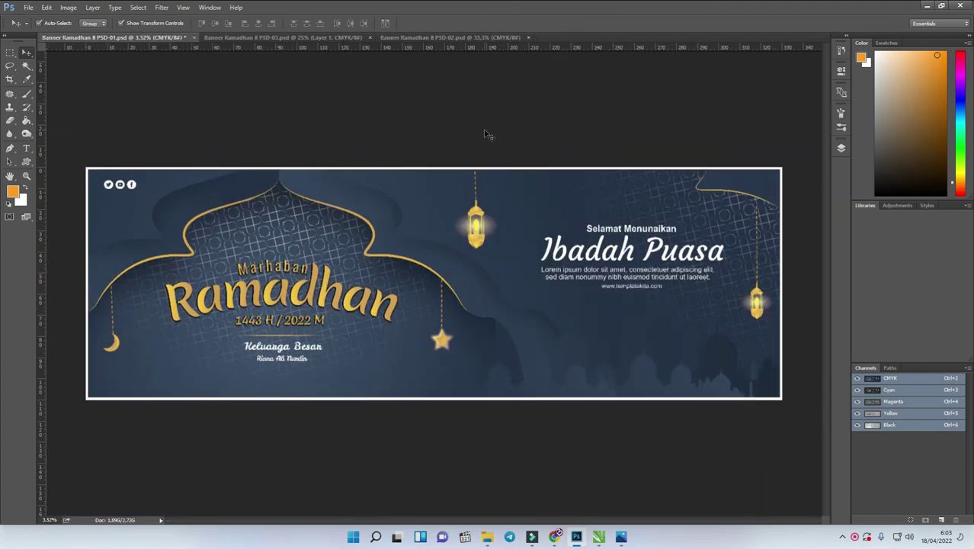